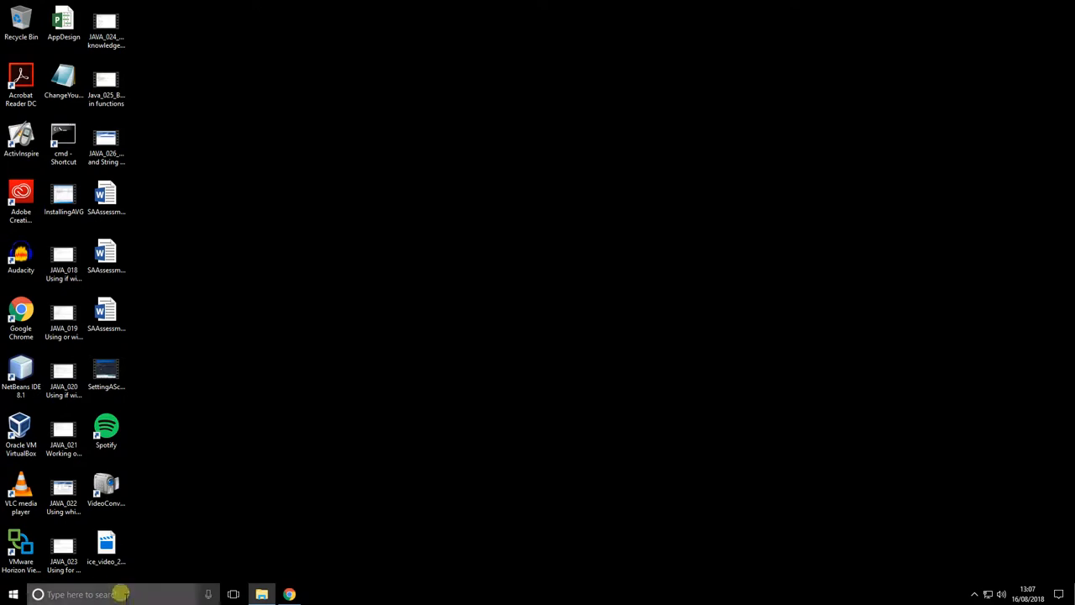
Launch Project 2016, create a blank project and dismiss the notice about the new-task scheduling mode
text(project)
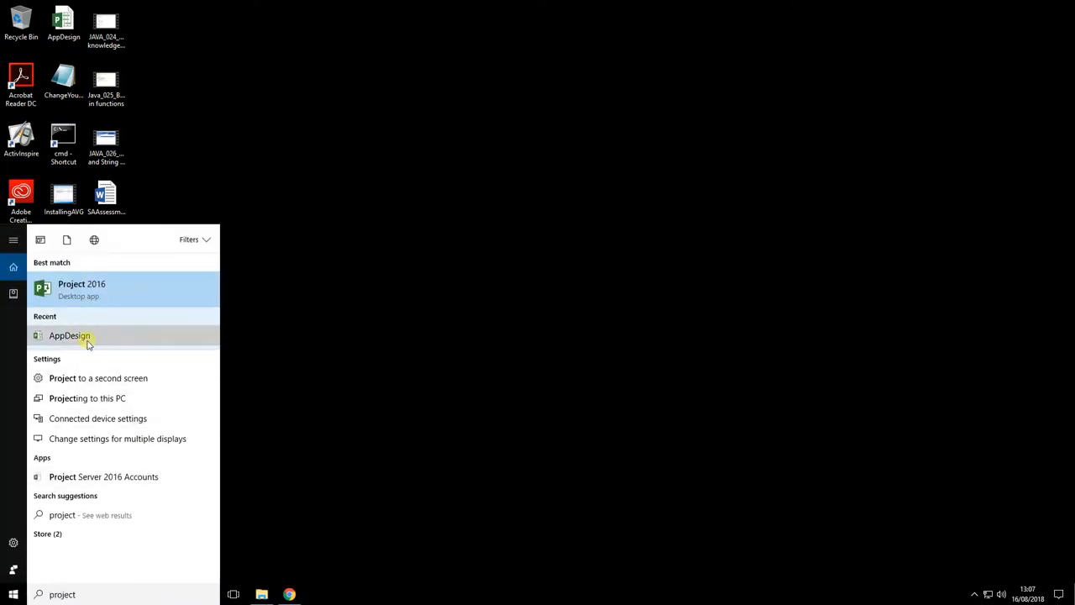
click(99, 290)
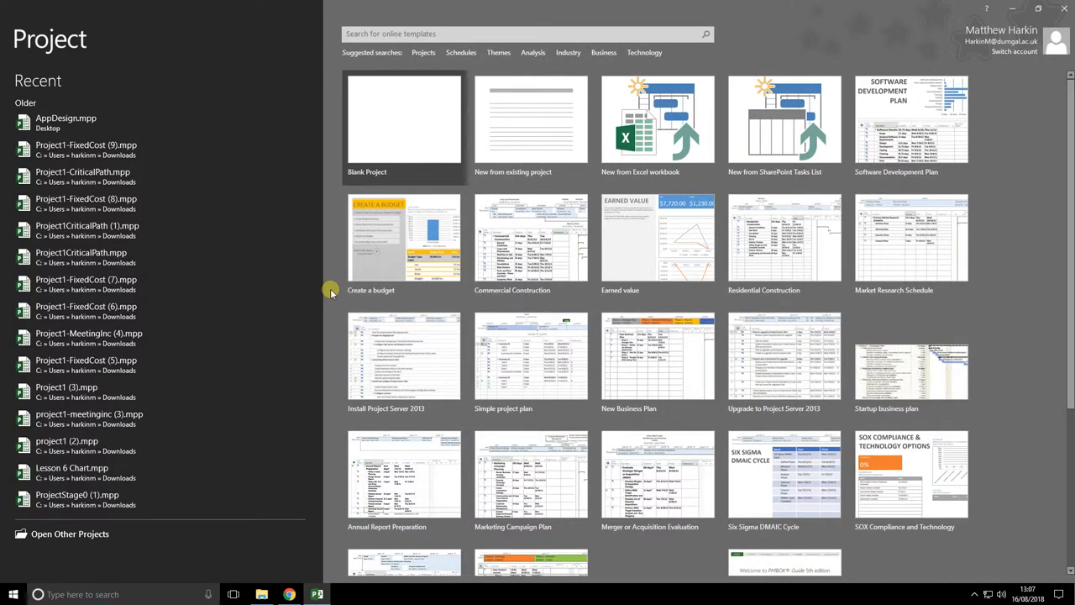
click(400, 116)
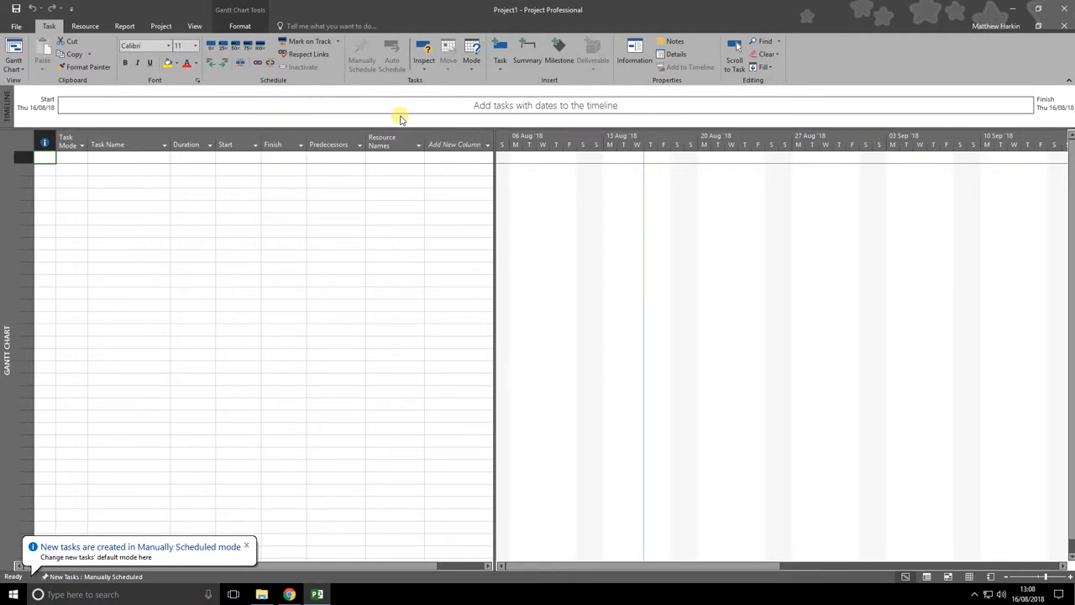
click(246, 546)
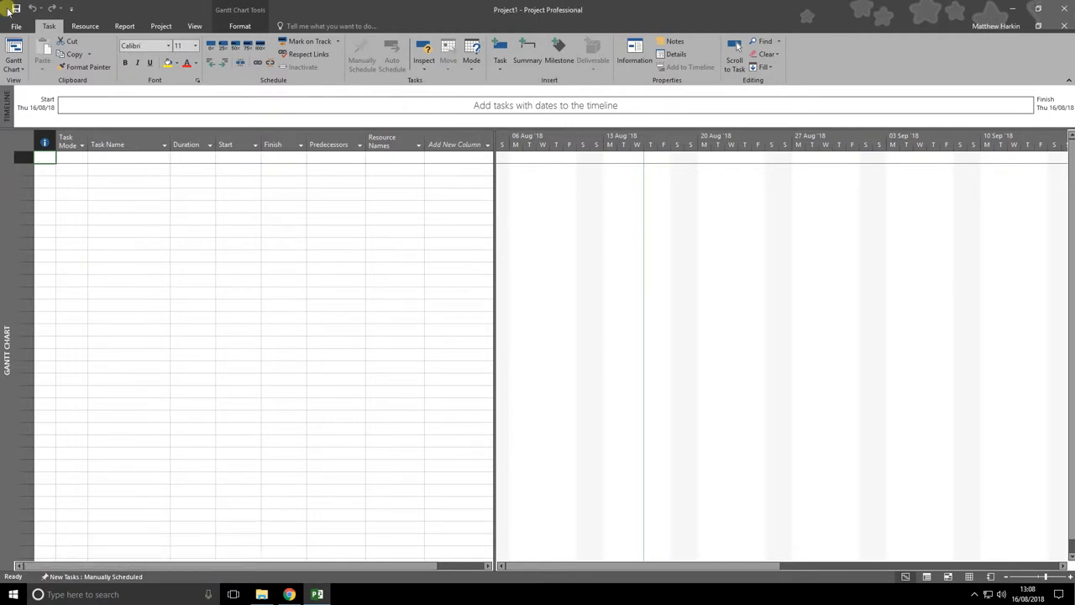
Save the project to the Desktop under the file name CodingProject
click(16, 26)
click(38, 143)
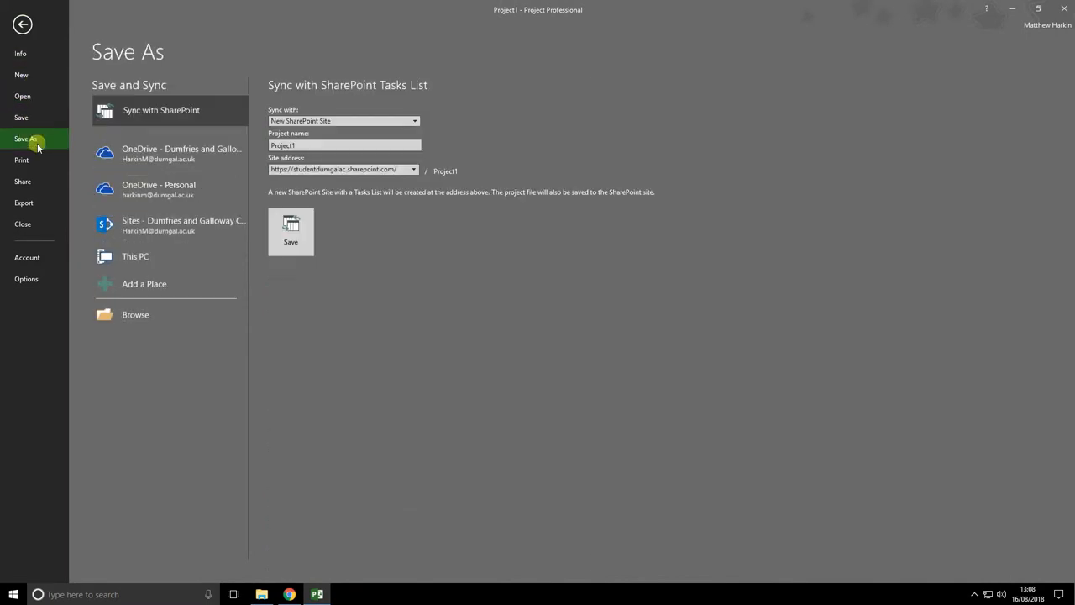
click(167, 314)
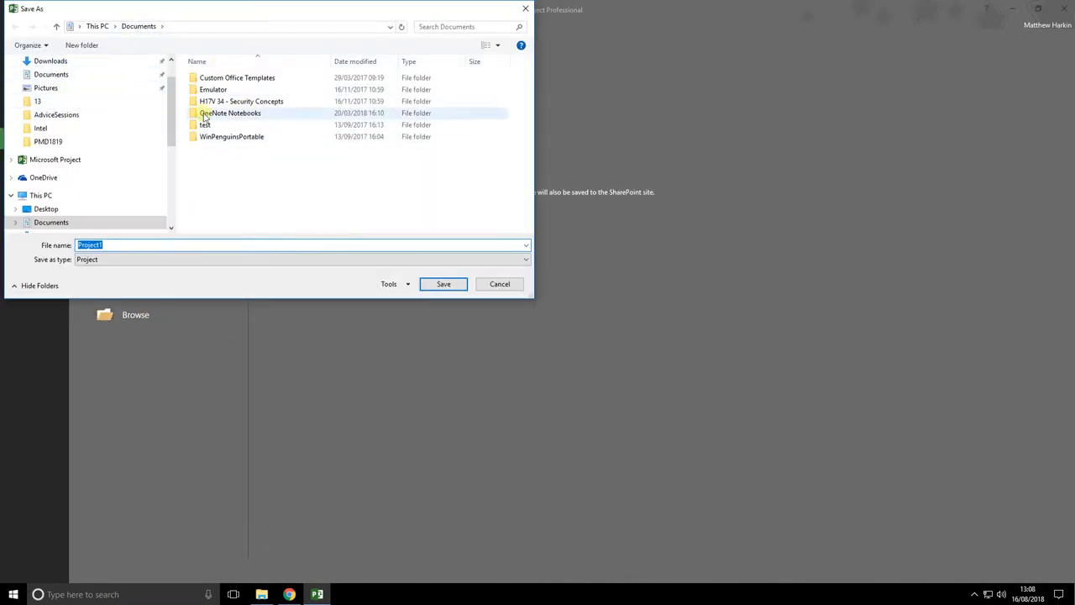
scroll(172, 122, up, 2)
click(52, 84)
click(240, 247)
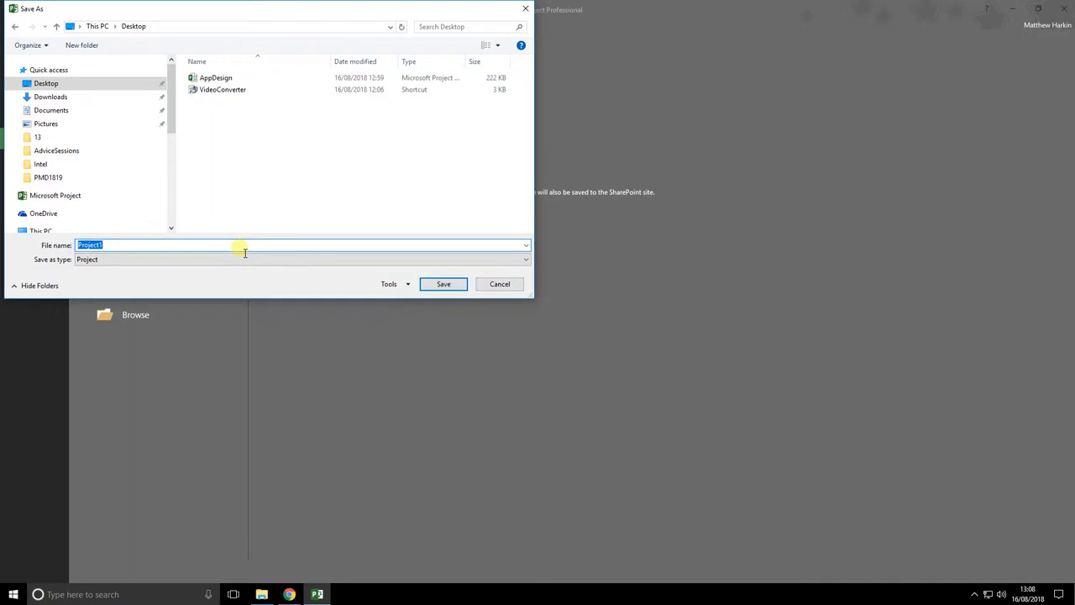
text(CodingProject)
key(Return)
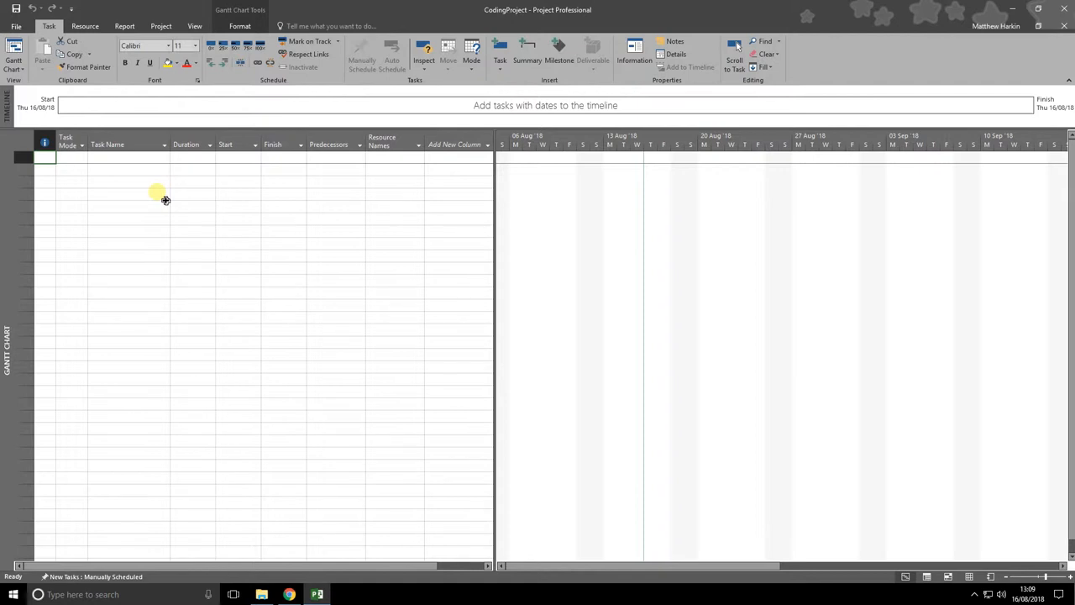
Add a first task named Analysis with its task mode set to Manually Scheduled
click(78, 158)
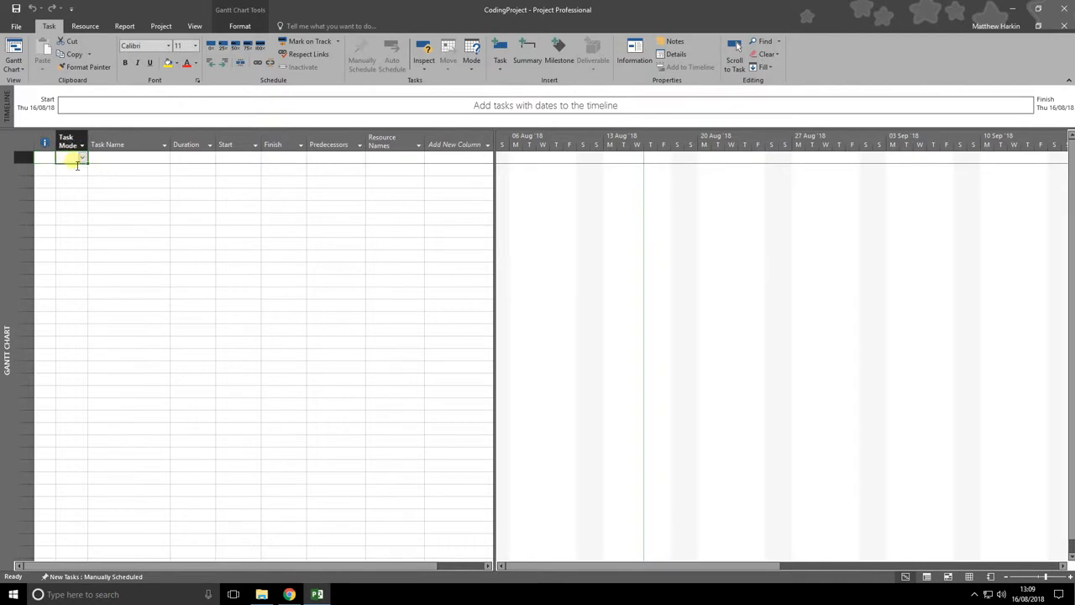
click(81, 159)
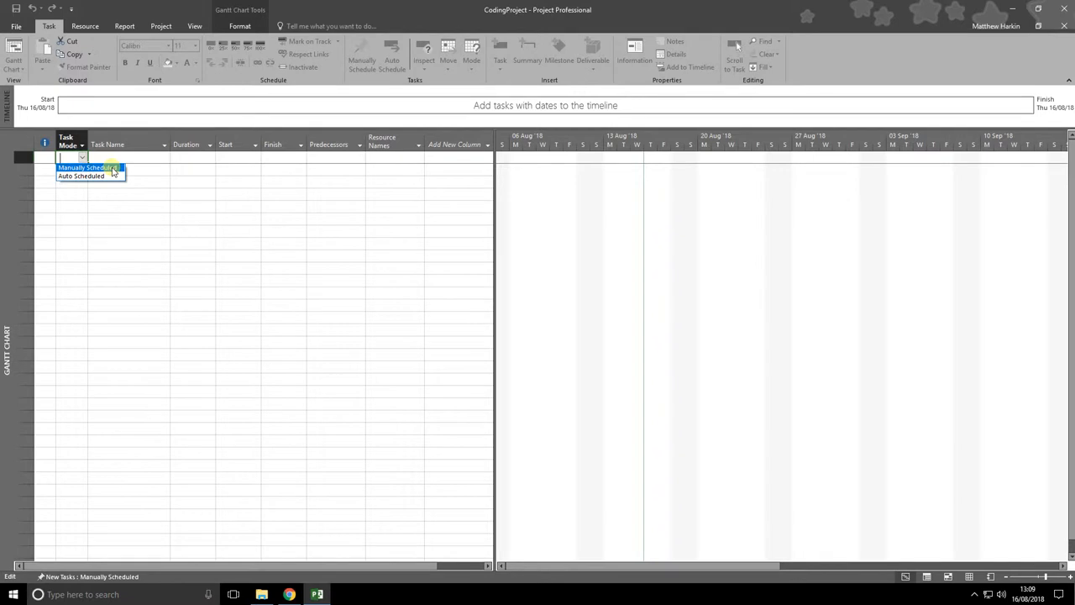
click(123, 167)
click(127, 159)
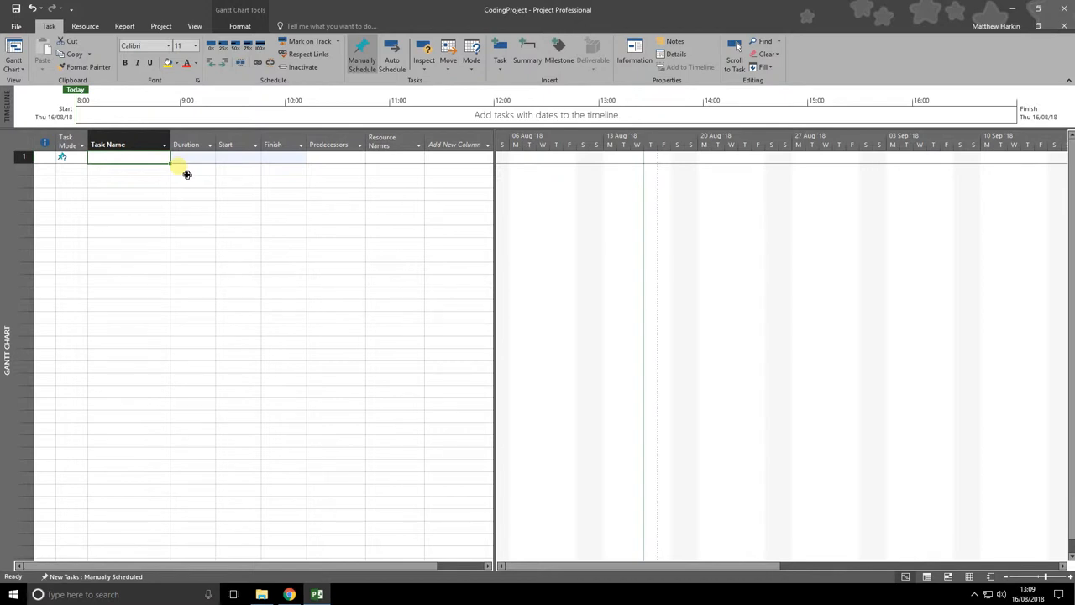
text(Analysis)
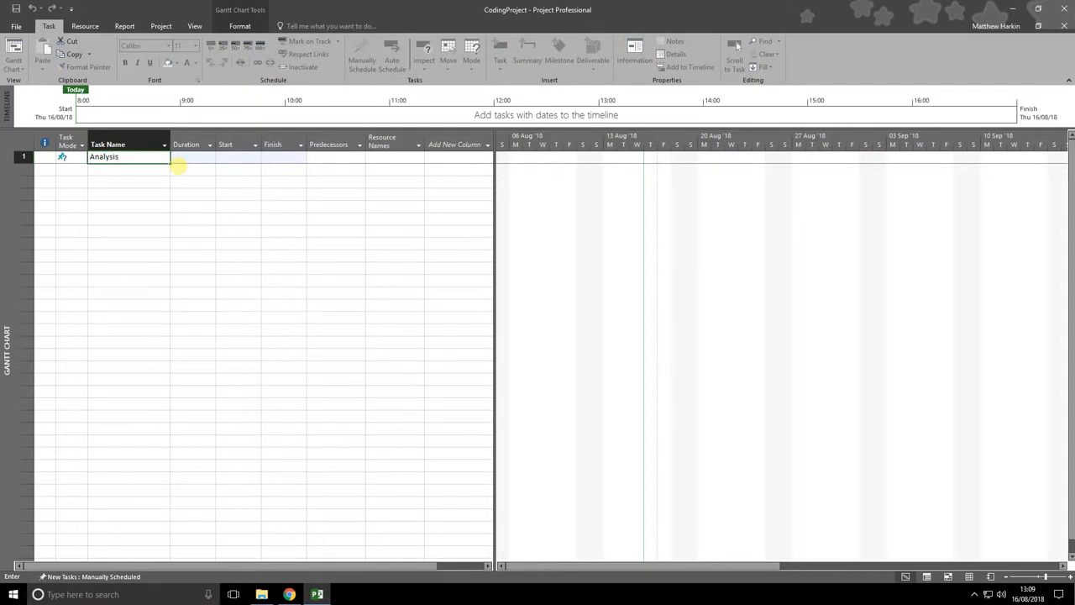
key(Return)
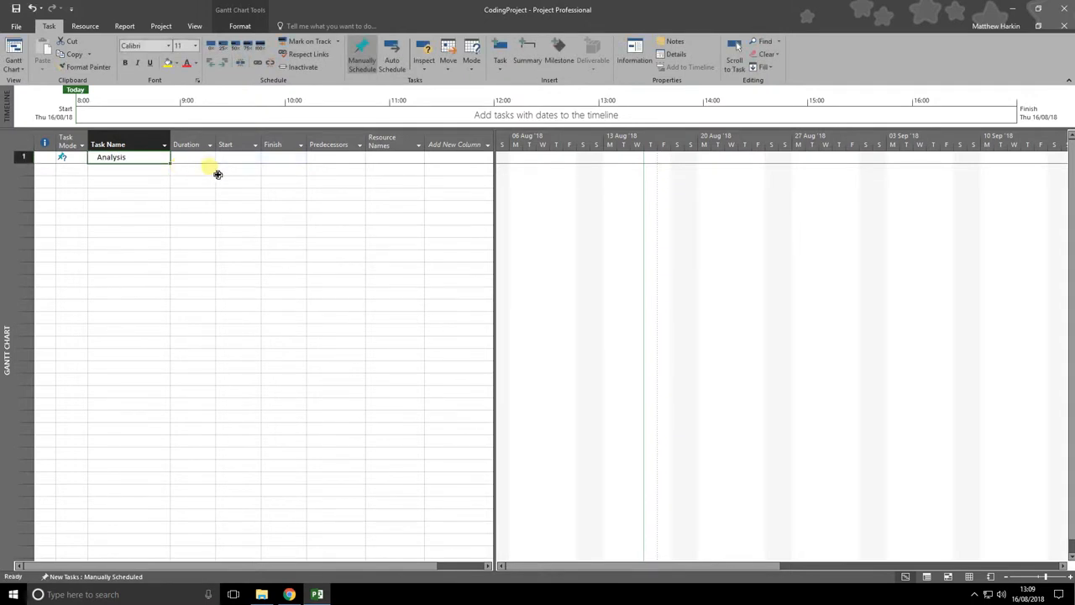
Set the Analysis task's duration to 30 days
click(209, 157)
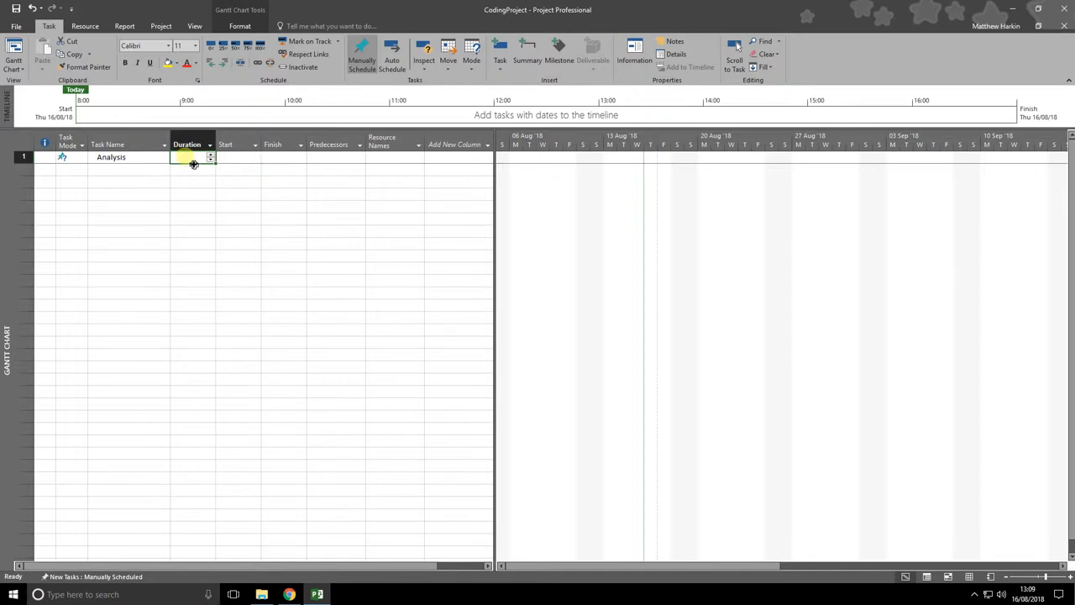
text(30)
key(Return)
key(Up)
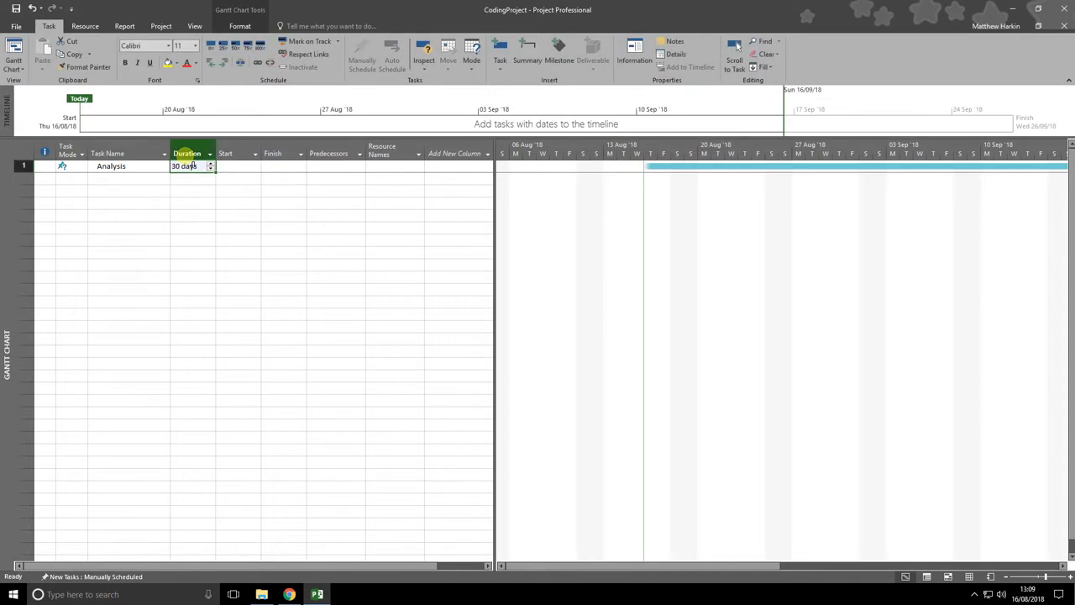
Set the Analysis task's start date to Monday 3 September 2018
click(246, 169)
click(255, 167)
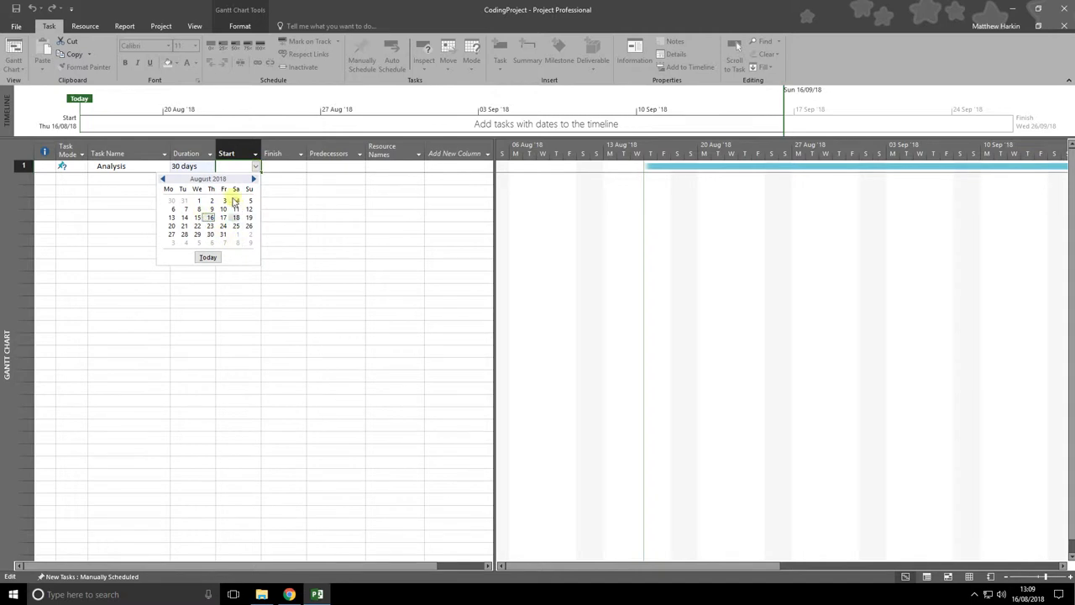
click(253, 179)
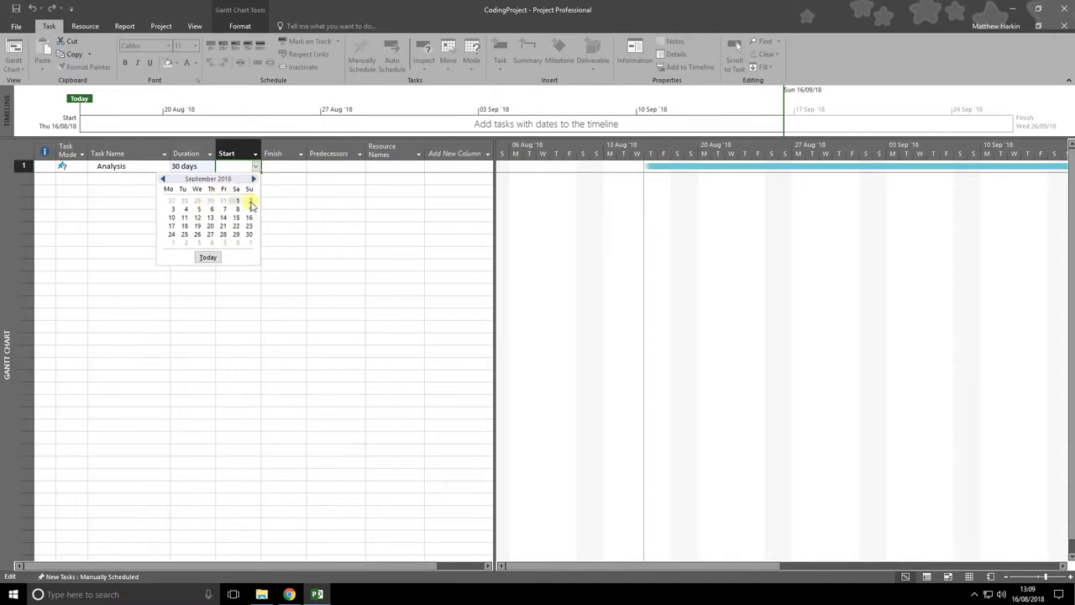
click(172, 209)
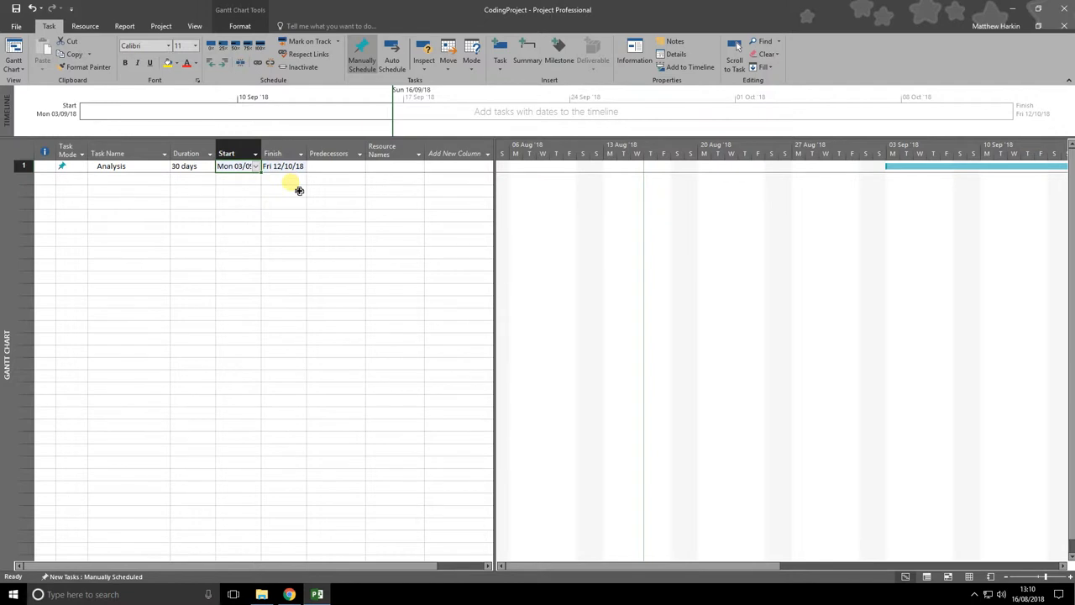
click(189, 168)
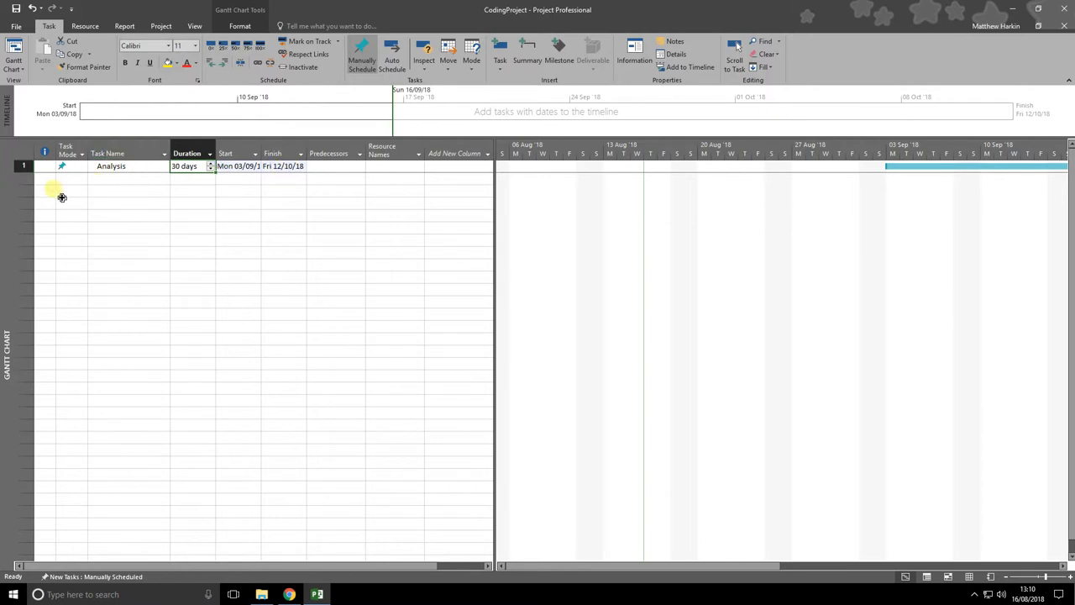
Add a second task named Design below Analysis with a duration of 15 days
click(118, 179)
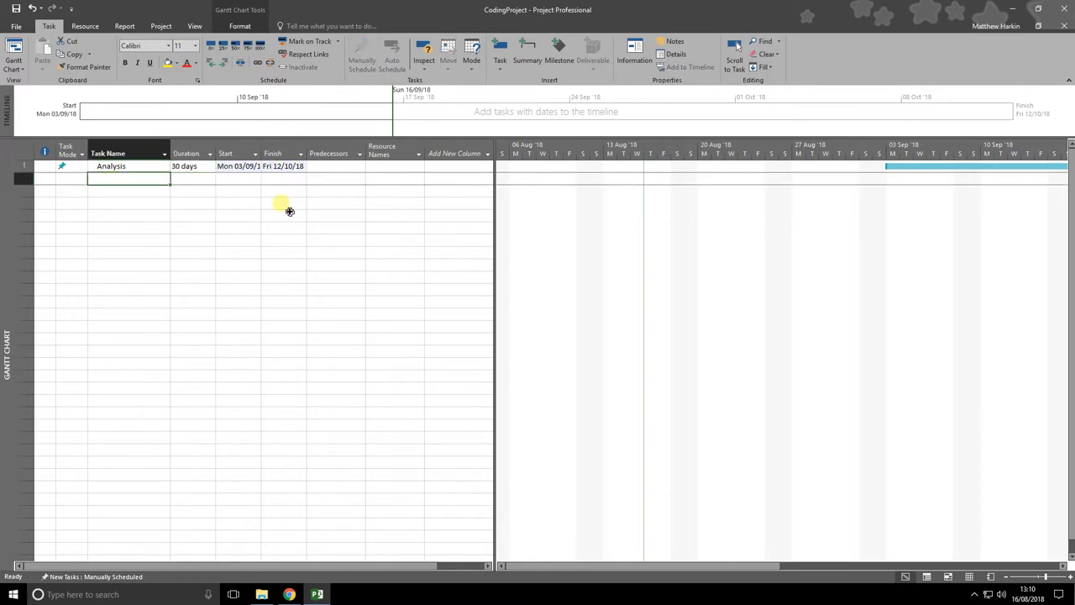
text(Design)
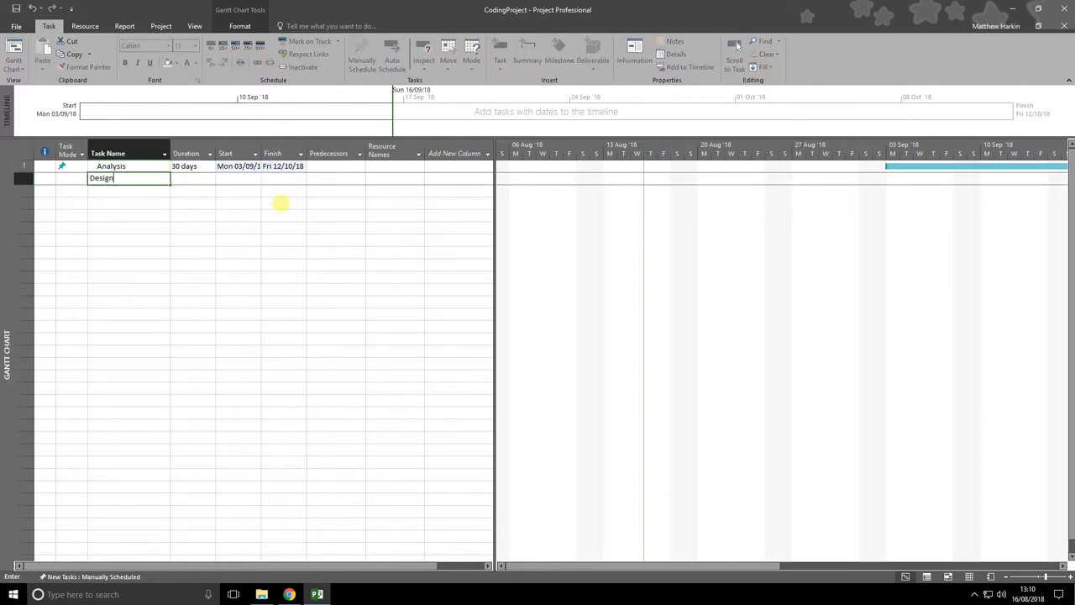
key(Return)
key(Up)
key(Right)
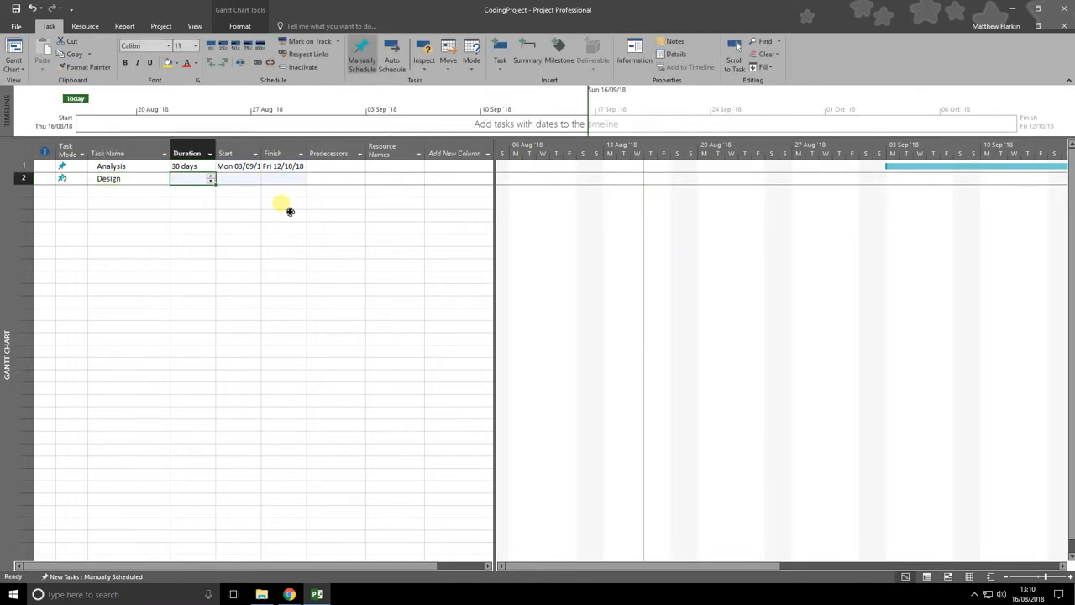
text(15)
key(Return)
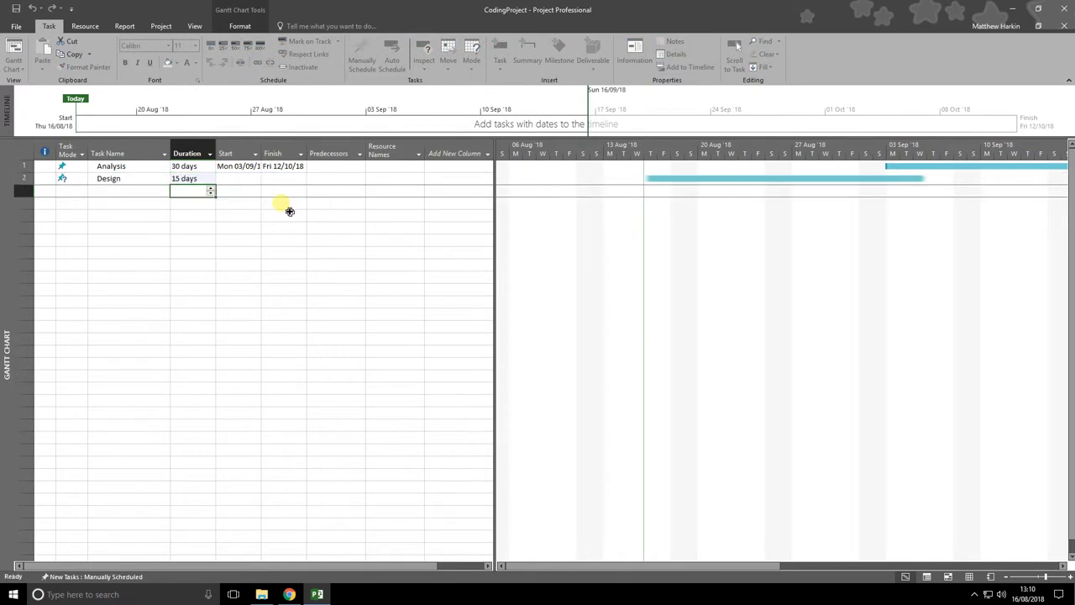
Add a third task named Implementation with a duration of 30 days
key(Left)
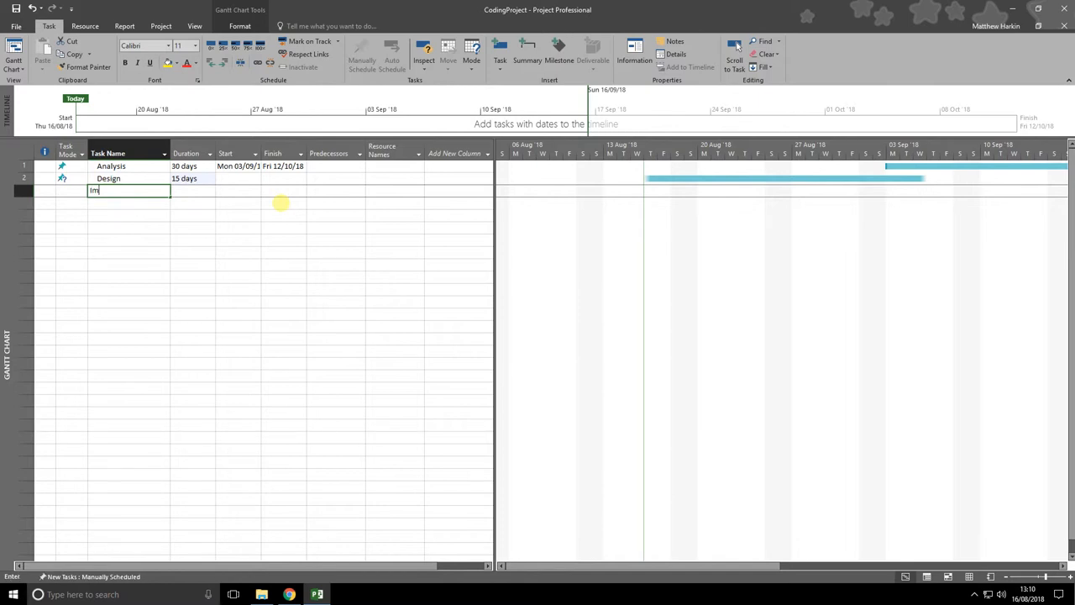
text(Implementation)
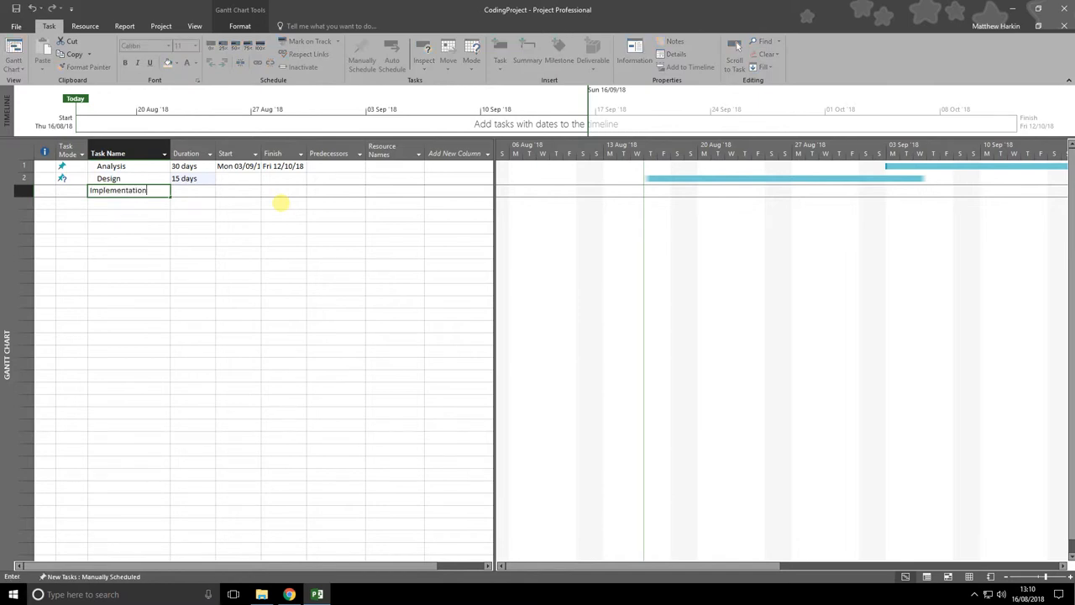
key(Return)
key(Up)
key(Right)
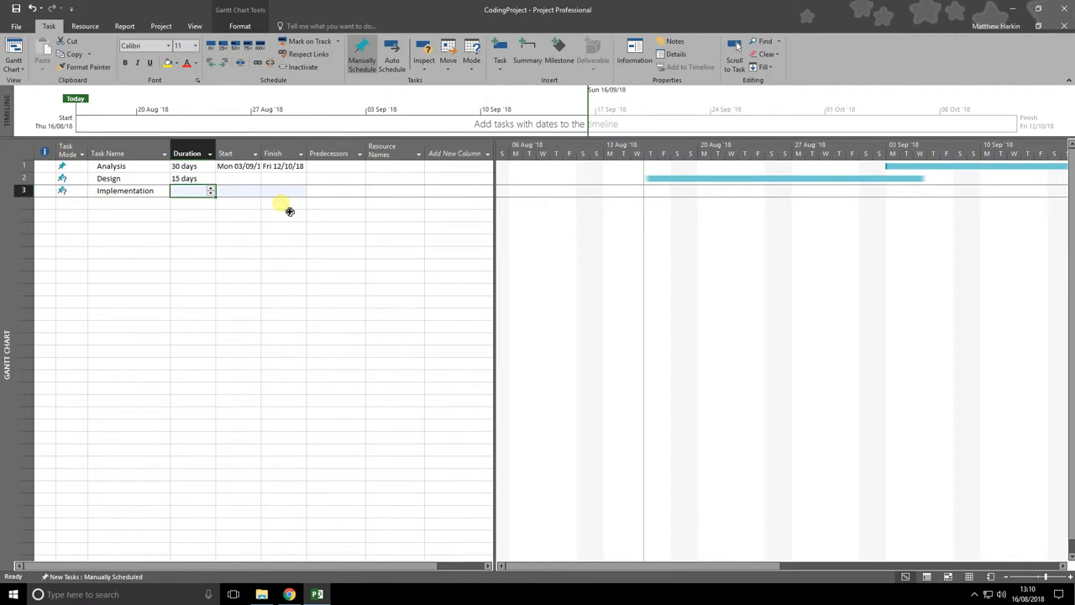
text(30)
key(Return)
Add a fourth task named Testing with a duration of 30 days
key(Left)
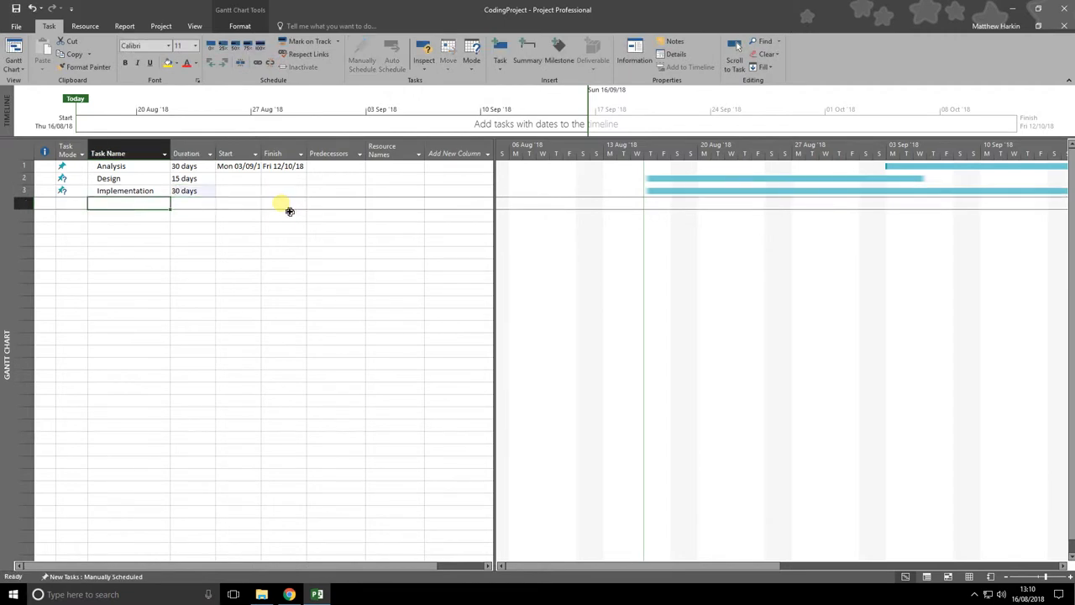
text(Testing)
key(Return)
key(Up)
key(Right)
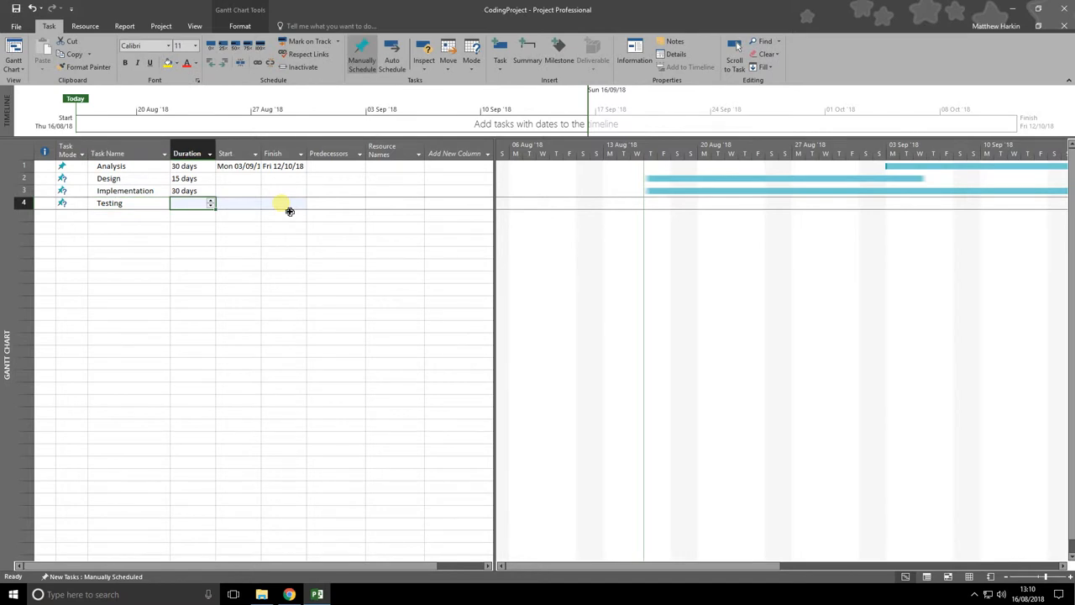
text(30 days)
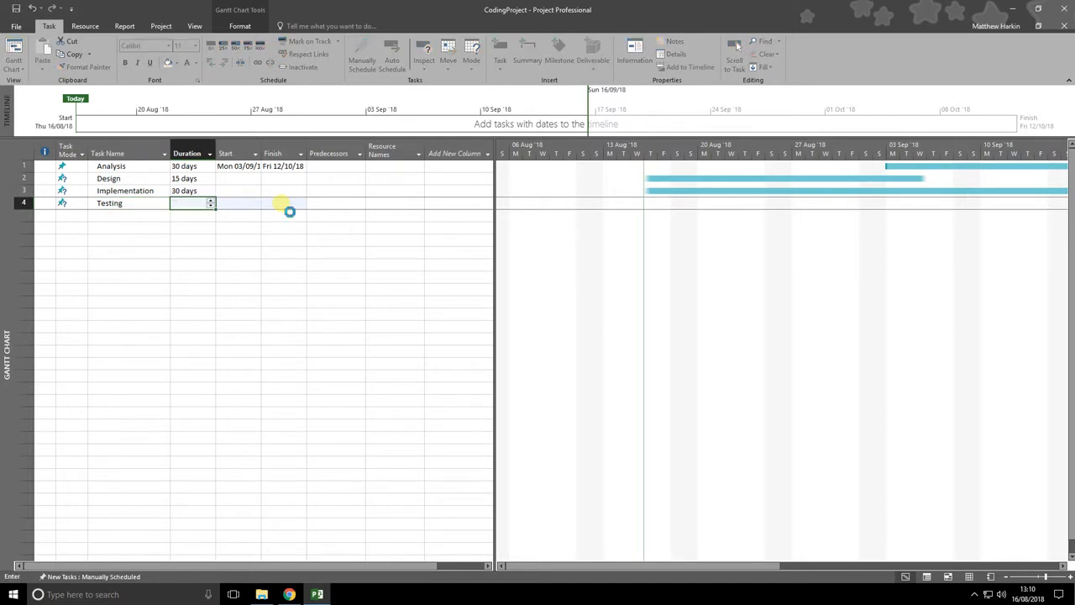
key(Return)
Add two more tasks below Testing, named Documentation and Maintenance
key(Left)
text(Documentation)
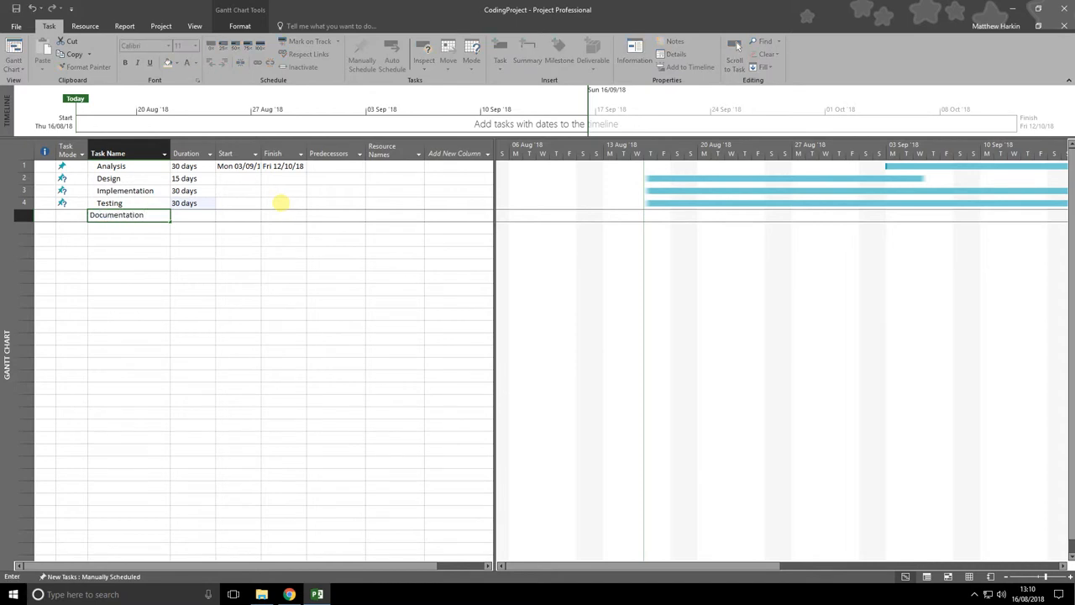
key(Return)
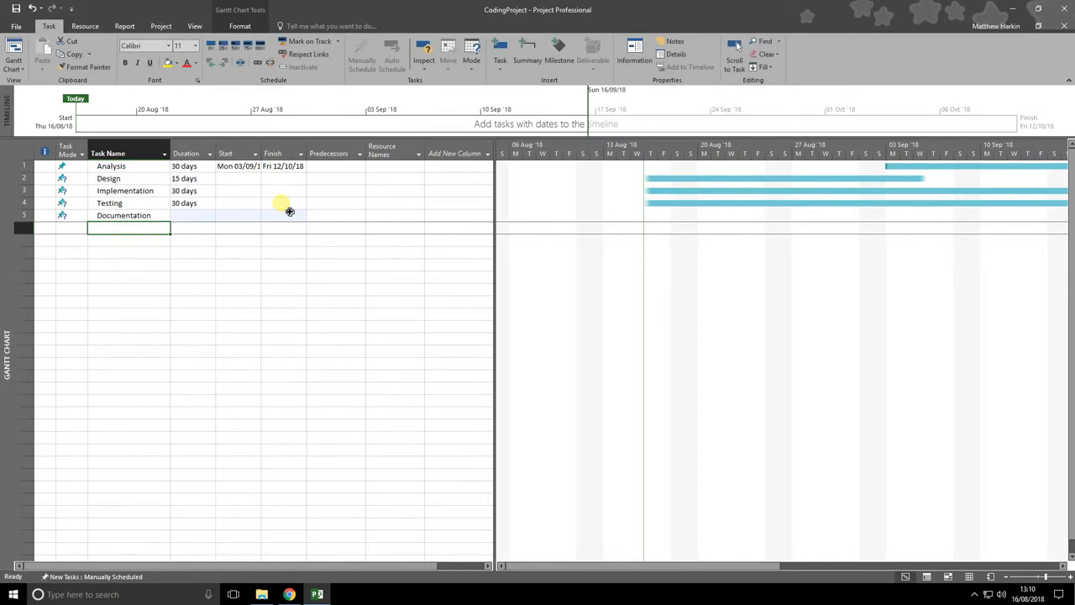
text(Maintenance)
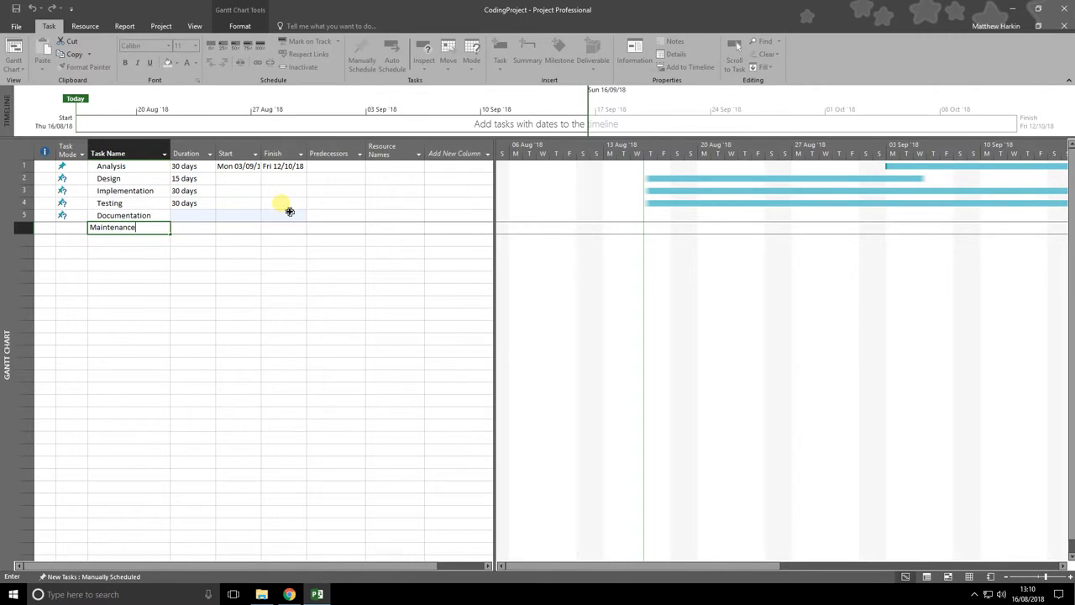
key(Return)
Set the duration of Documentation to 10 days and of Maintenance to 20 days
key(Up)
key(Right)
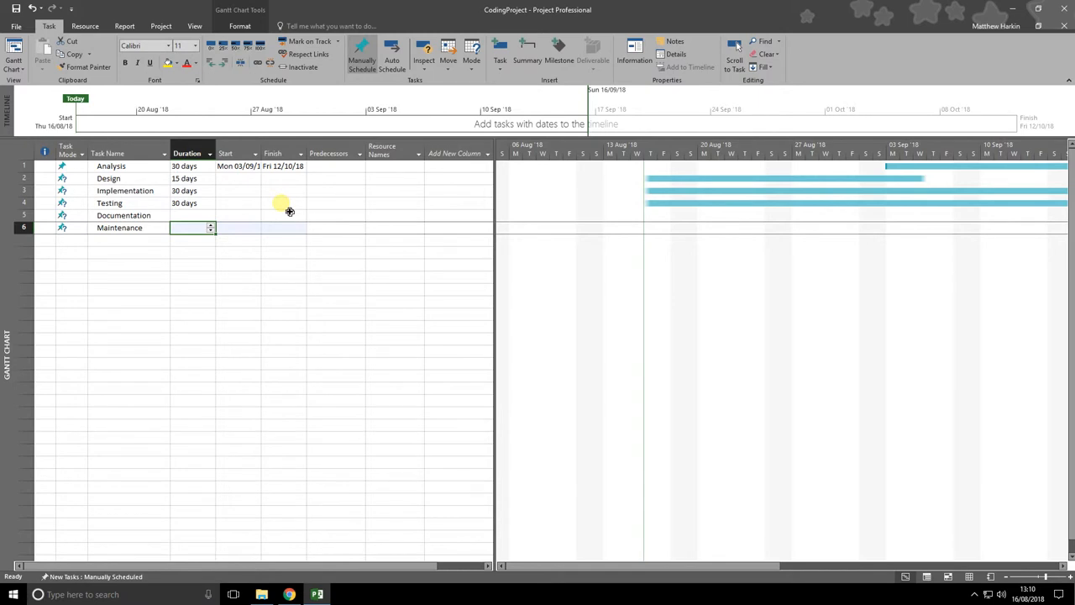
key(Up)
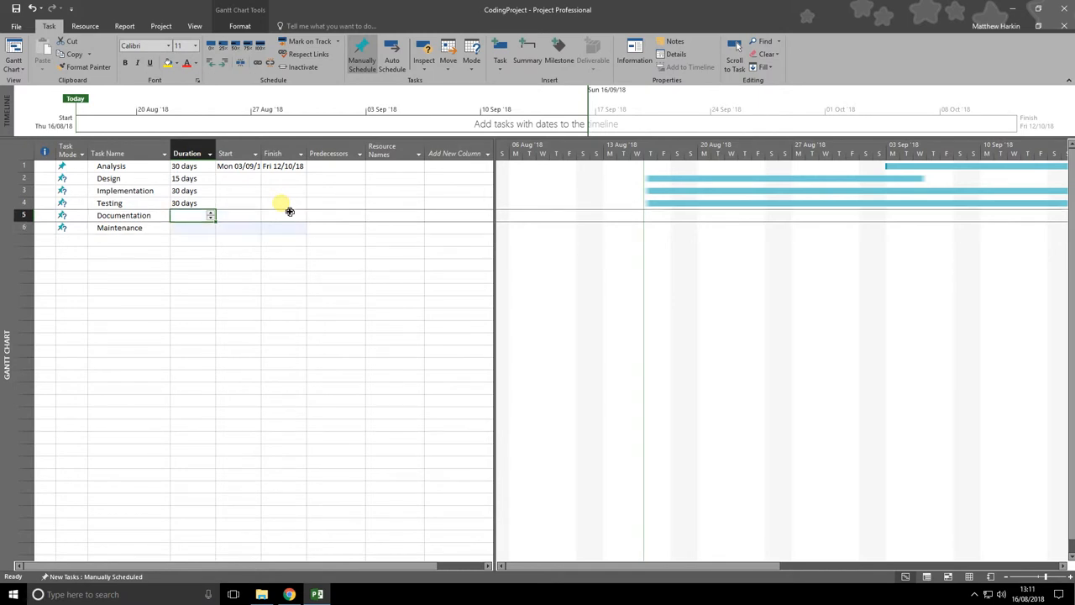
text(10)
key(Return)
text(20)
key(Return)
key(Up)
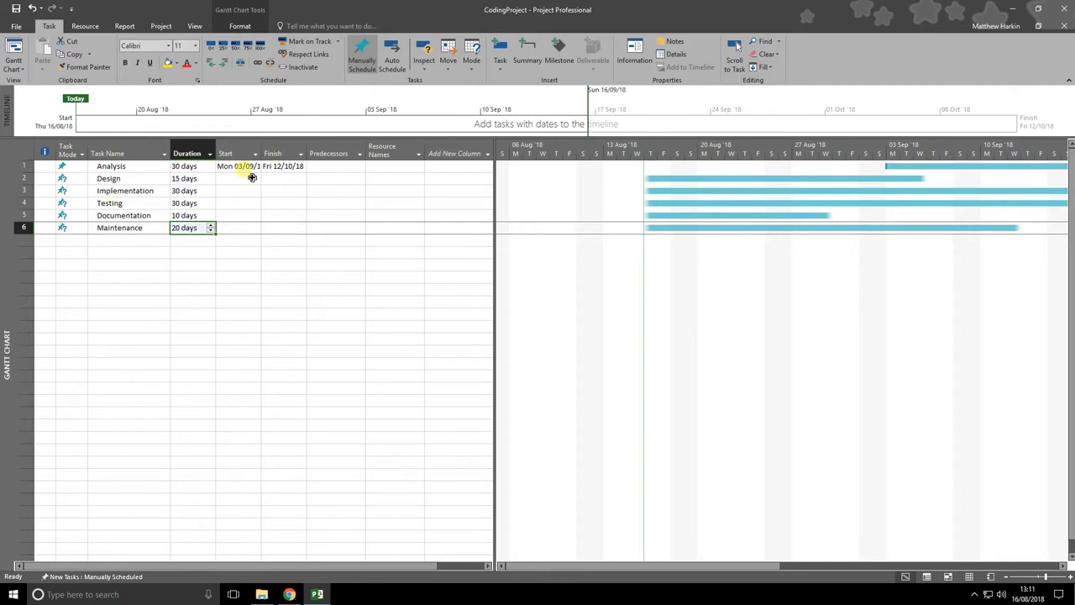
Set task 1 (Analysis) as the predecessor of the Design task
drag(766, 566, 986, 553)
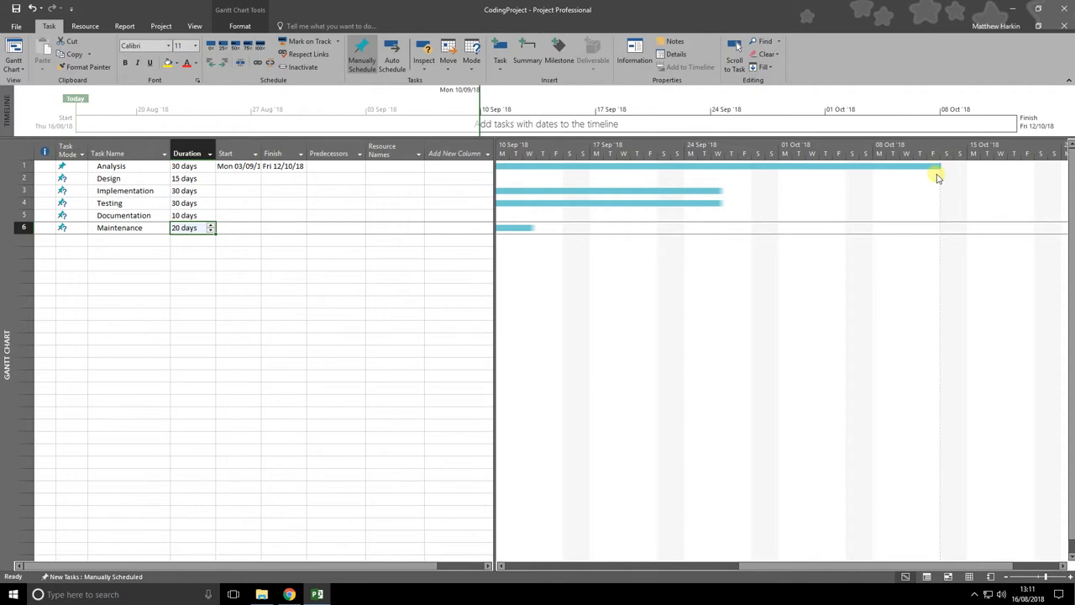
drag(895, 569, 666, 559)
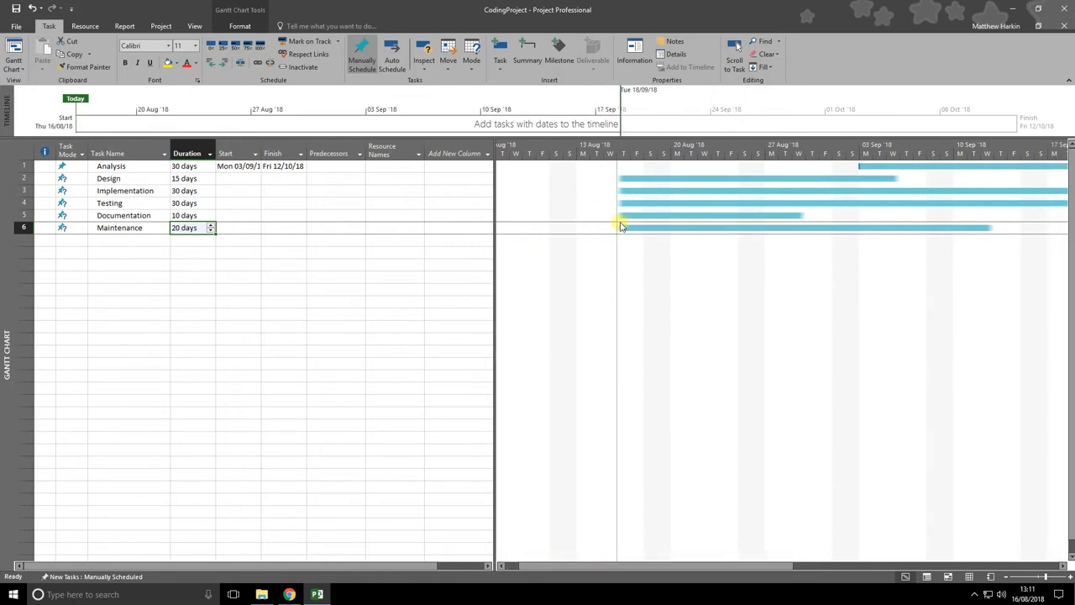
drag(790, 569, 811, 566)
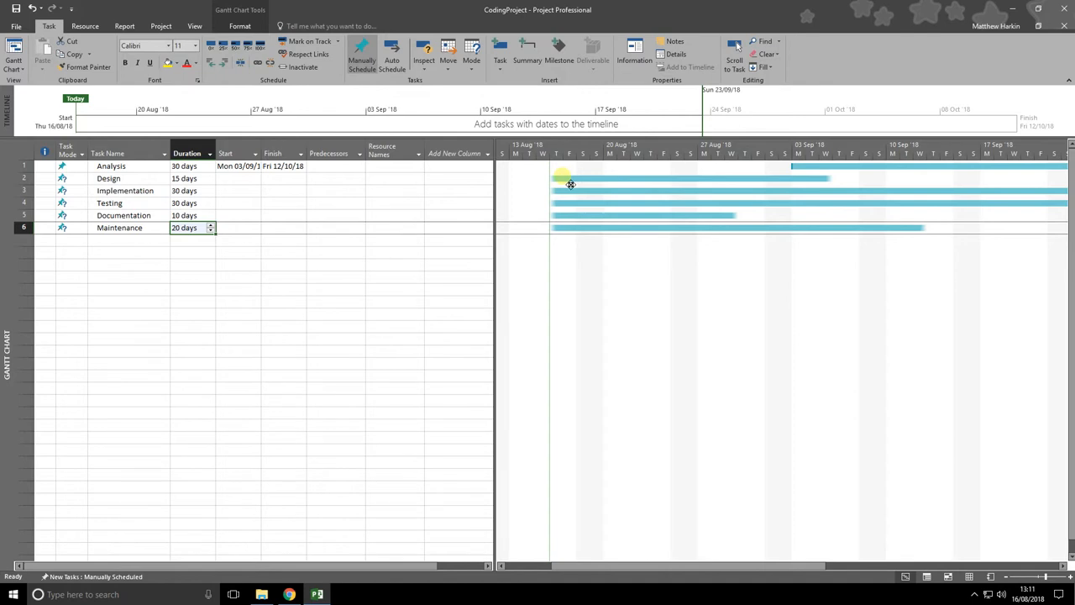
click(146, 181)
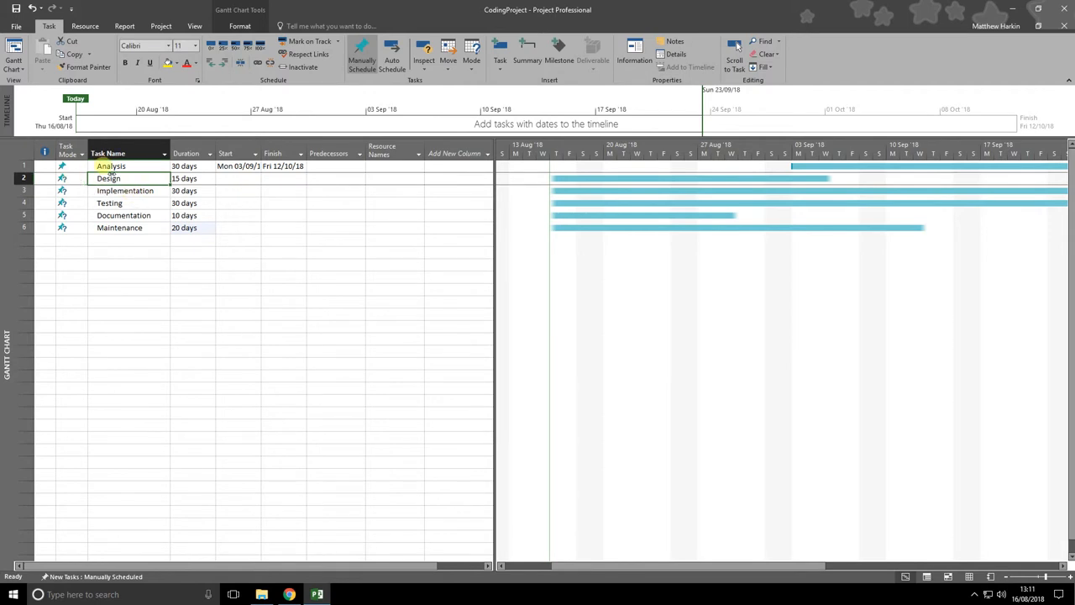
click(107, 167)
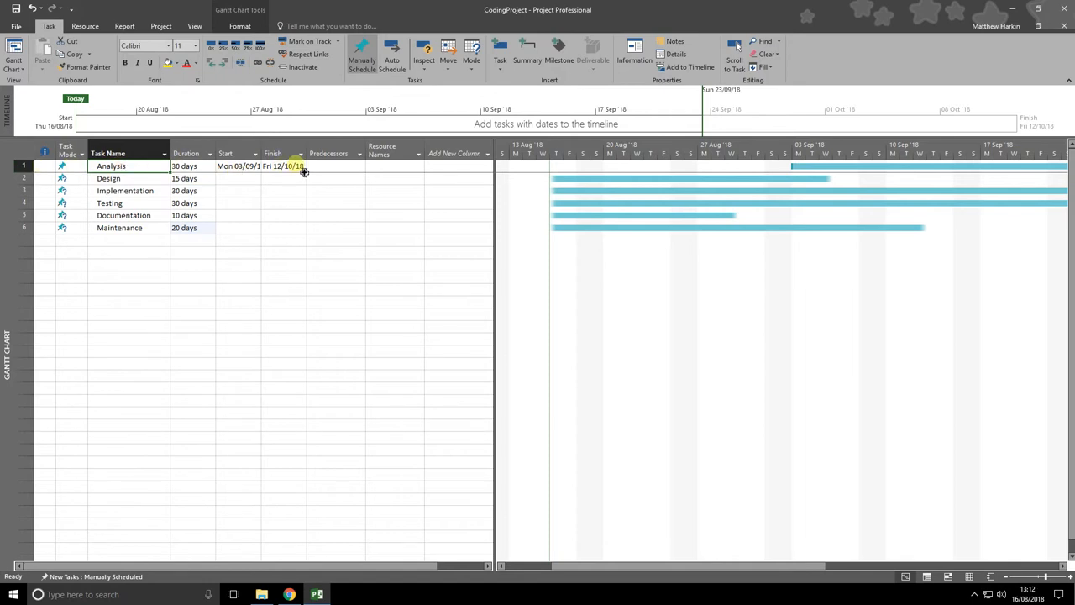
click(109, 178)
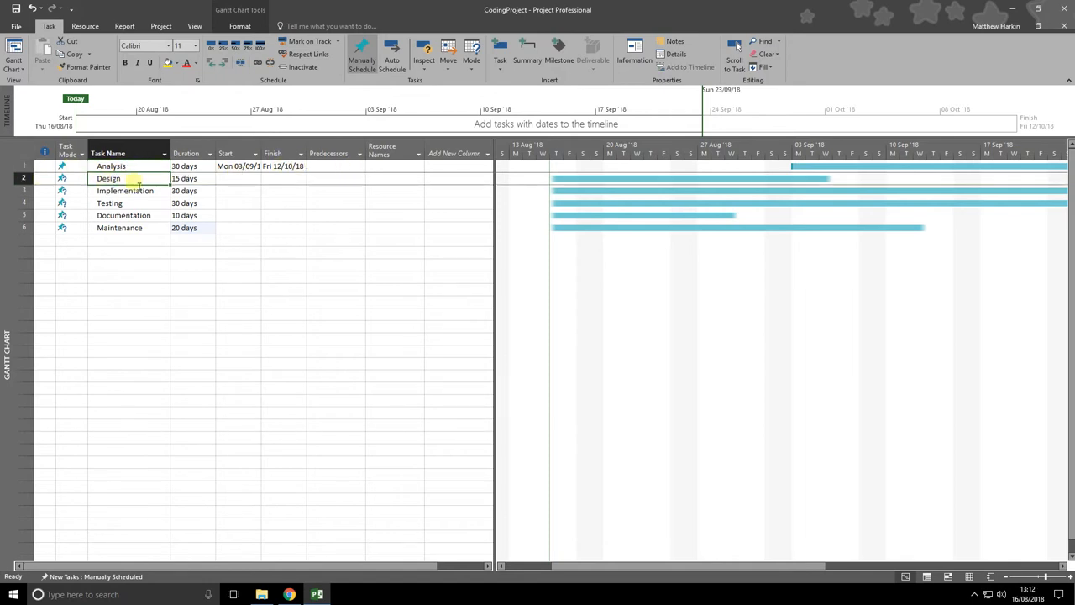
click(329, 178)
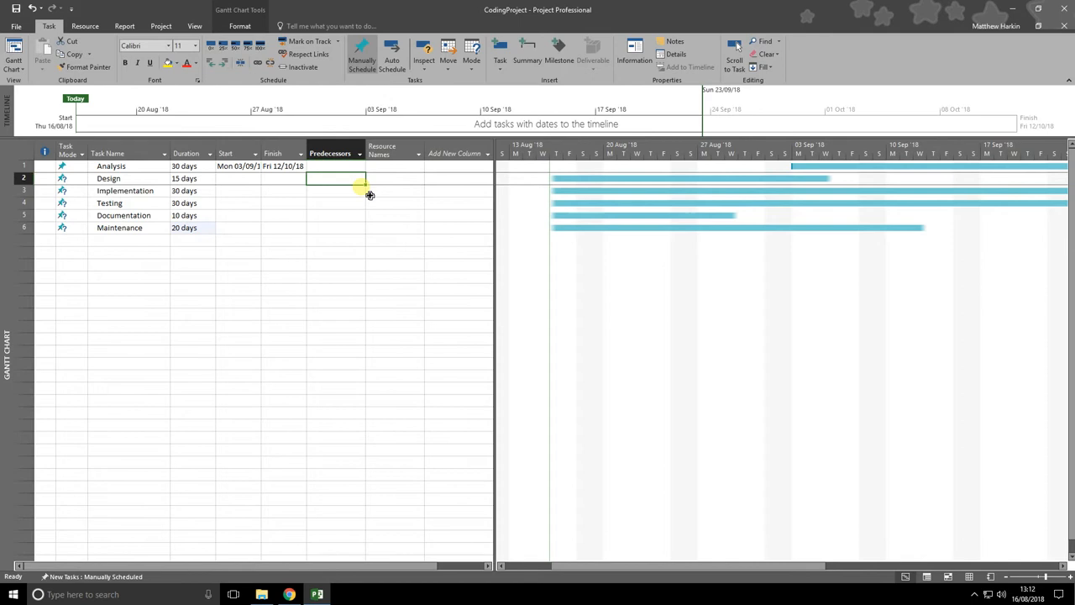
text(1)
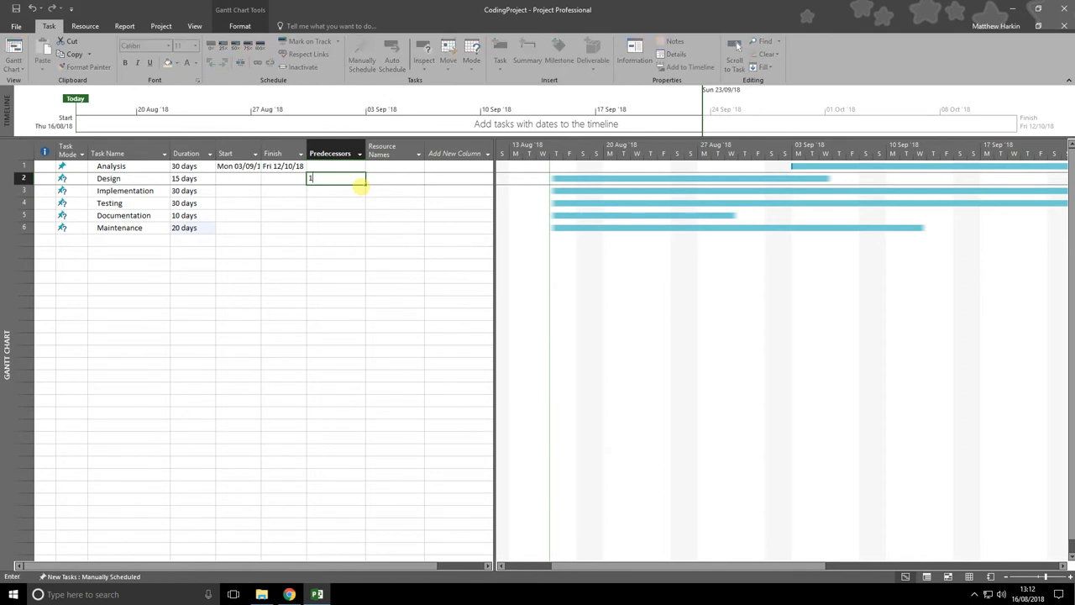
key(Return)
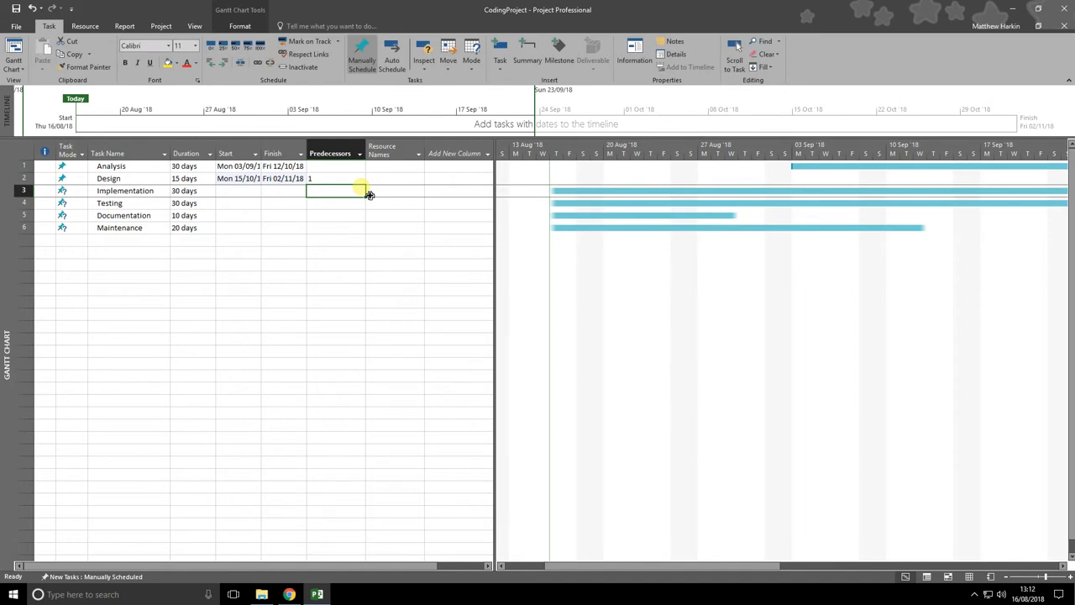
Set task 2 (Design) as the predecessor of the Implementation task
drag(677, 563, 984, 550)
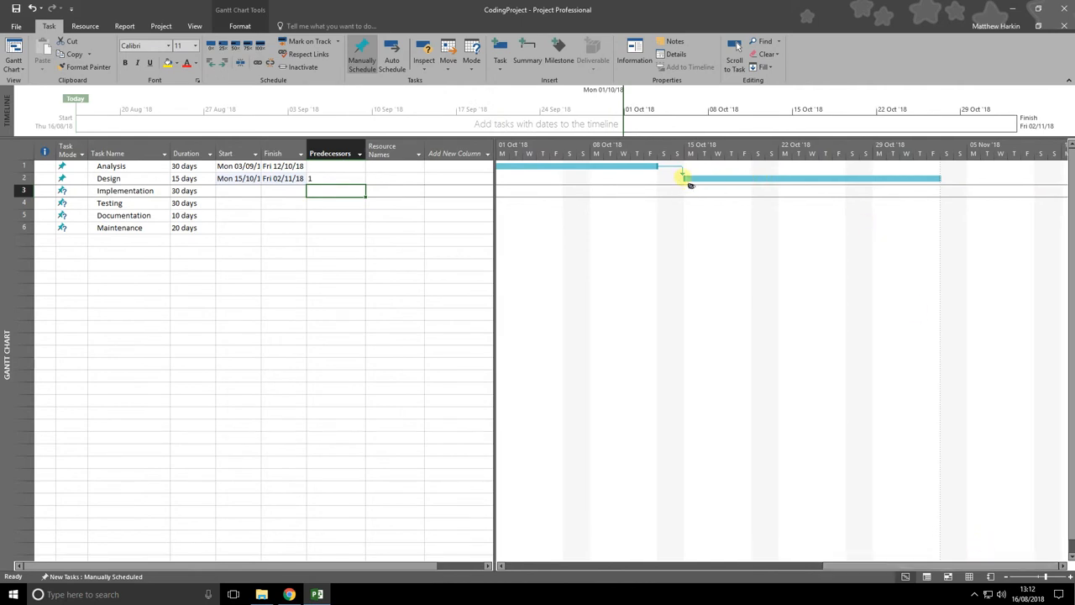
click(324, 178)
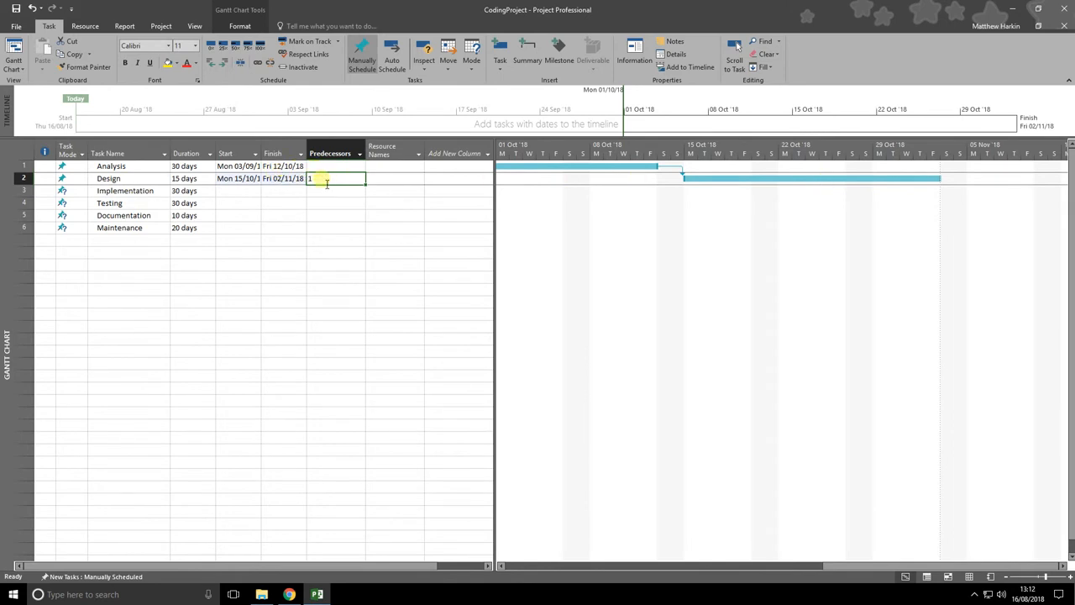
click(231, 193)
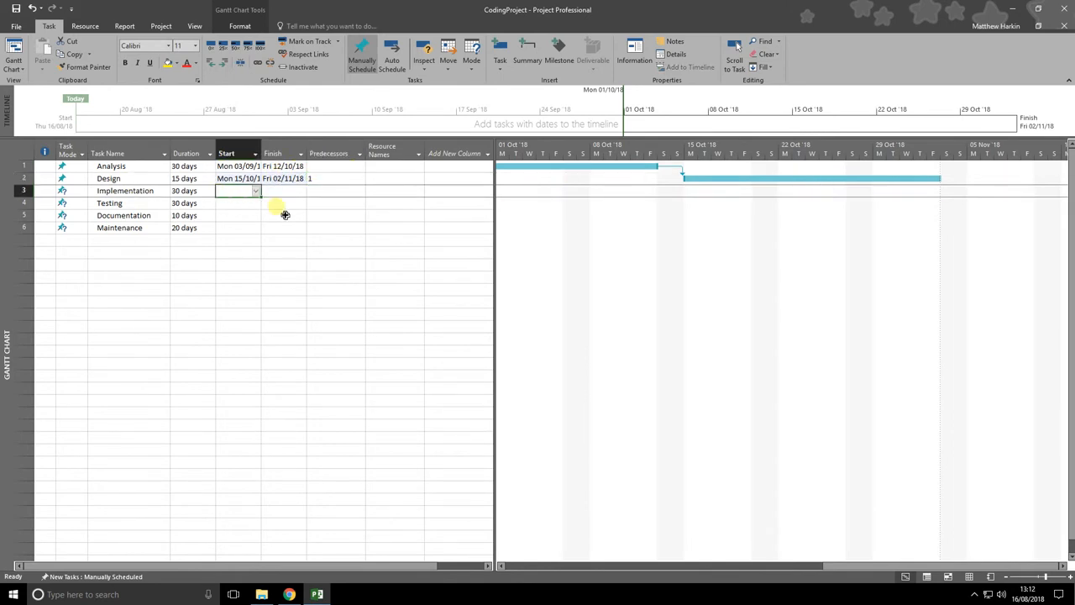
click(336, 193)
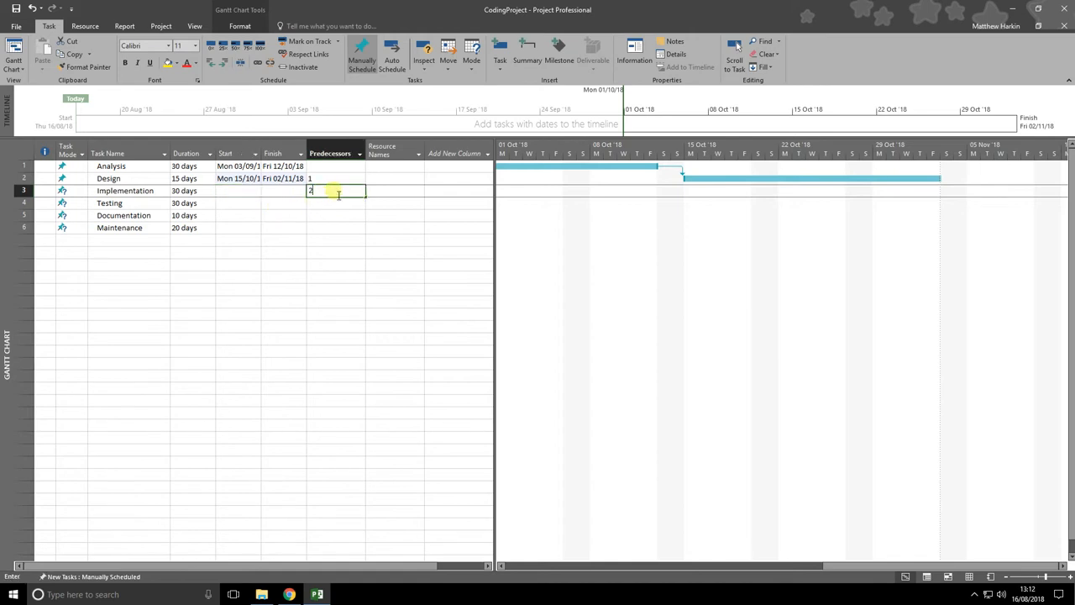
text(2)
key(Return)
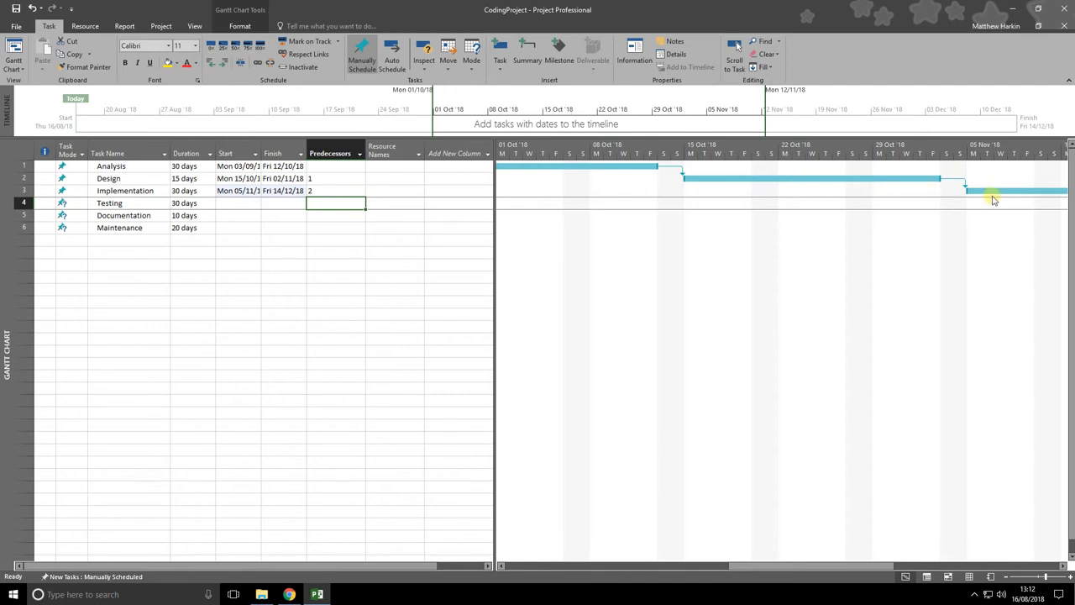
Set task 1 (Analysis) as the predecessor of the Testing task
drag(789, 565, 950, 564)
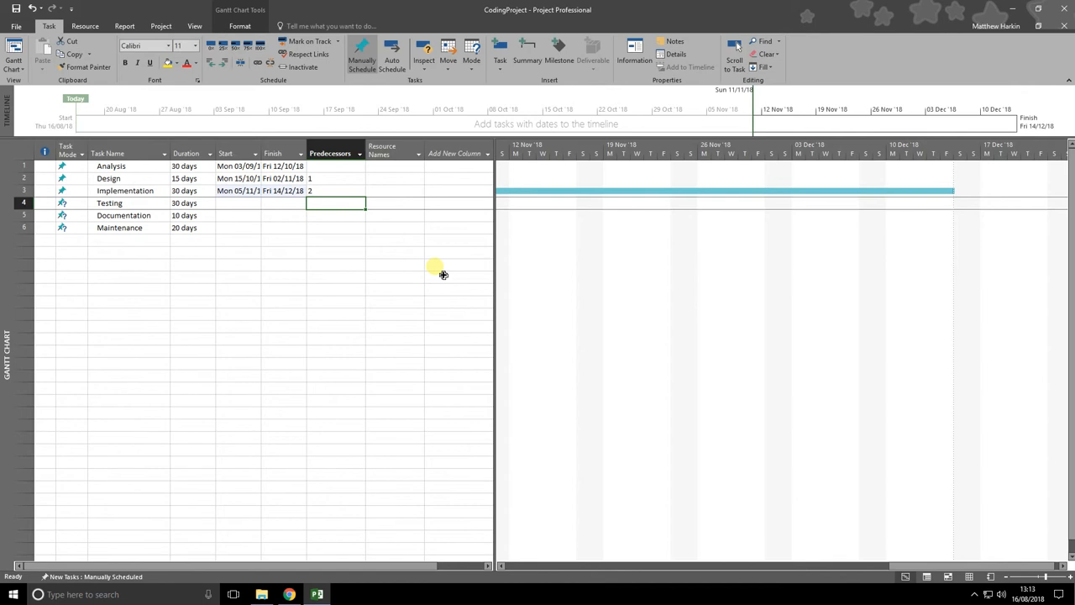
click(324, 191)
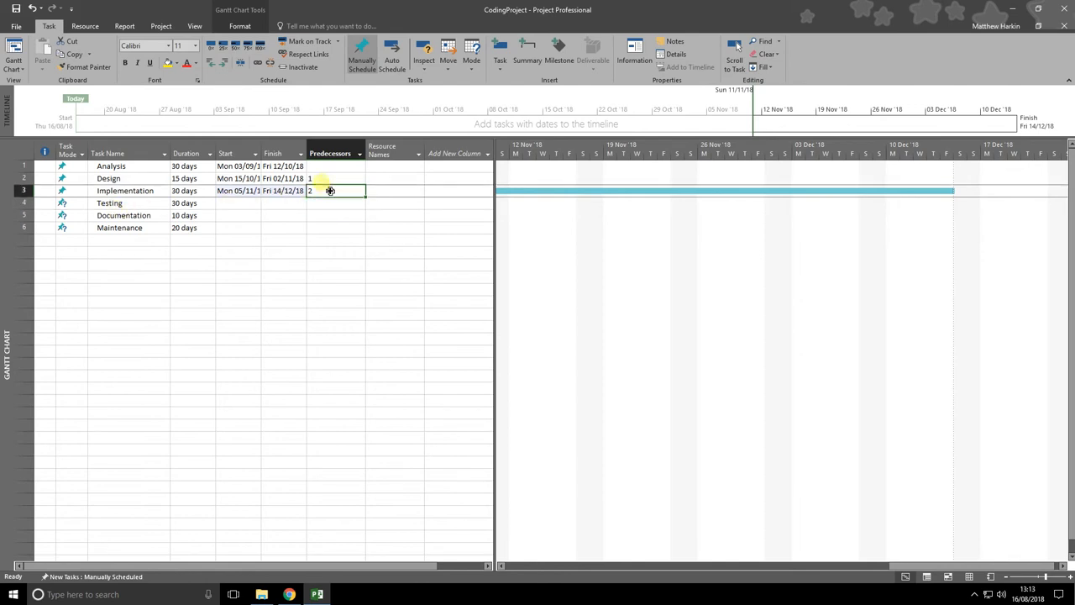
click(317, 178)
click(338, 205)
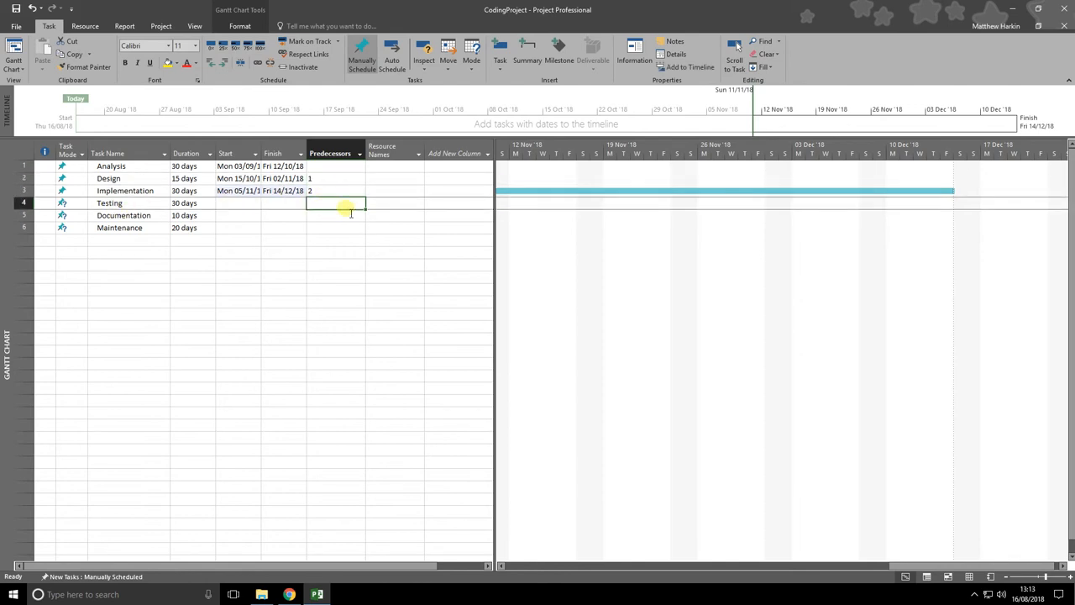
text(1)
key(Return)
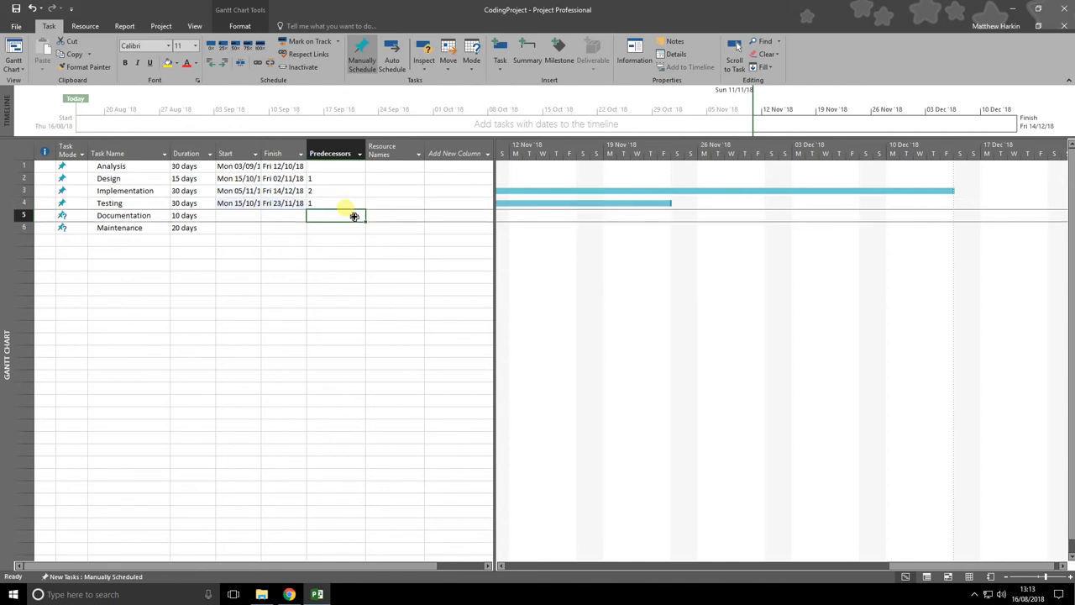
Change the predecessor of the Testing task to task 2 (Design)
click(697, 566)
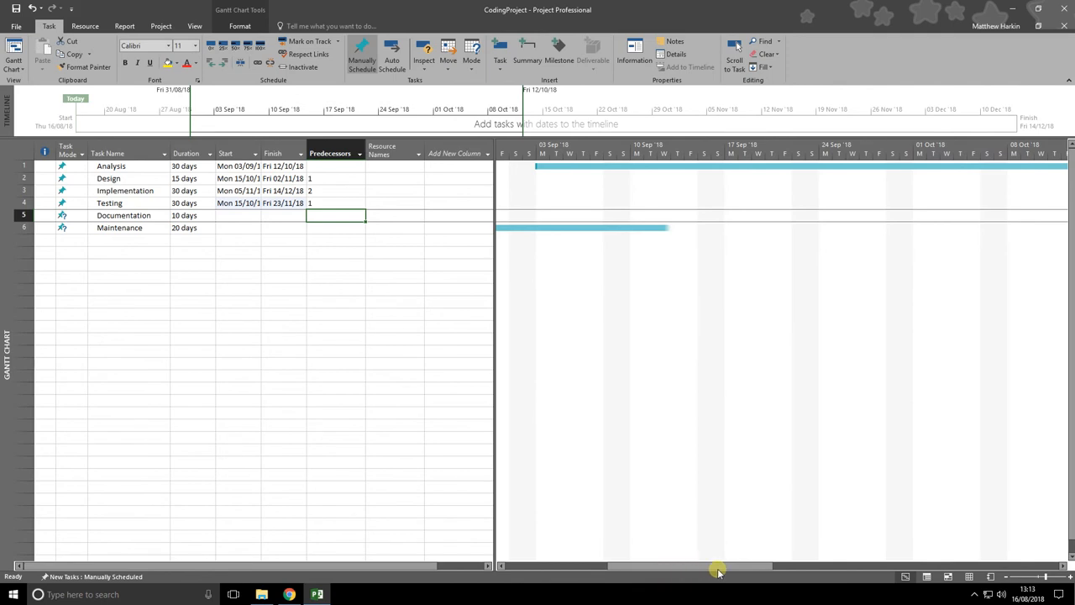
drag(683, 559, 852, 556)
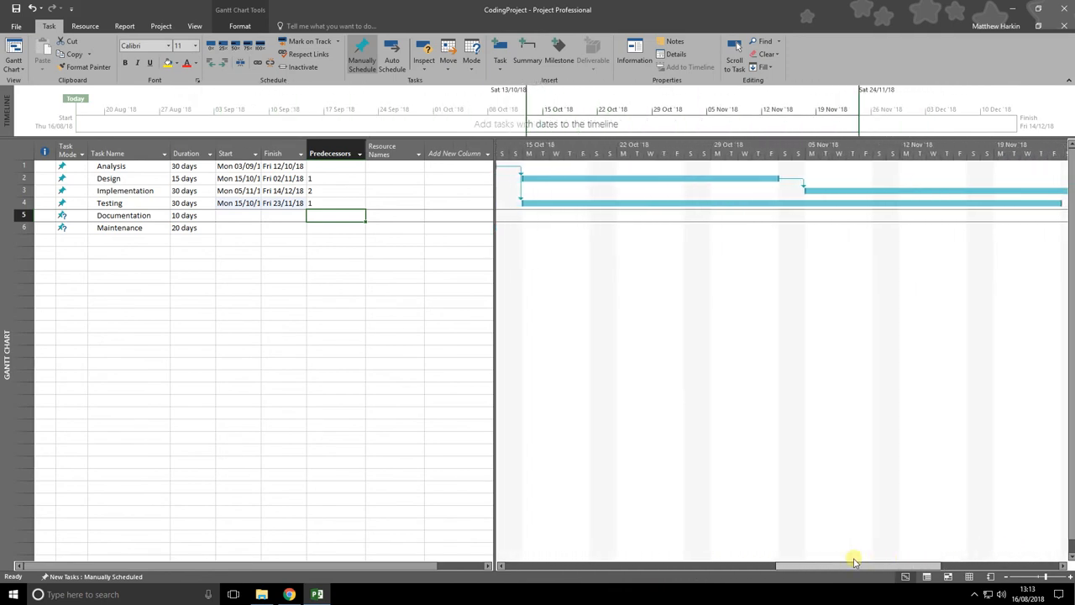
click(345, 205)
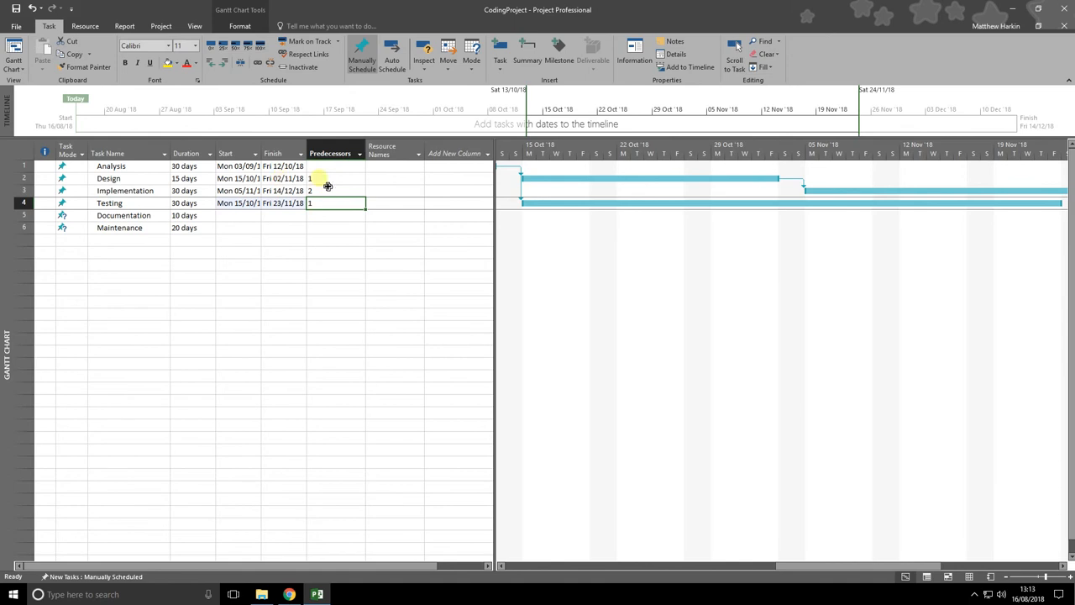
click(342, 205)
text(2)
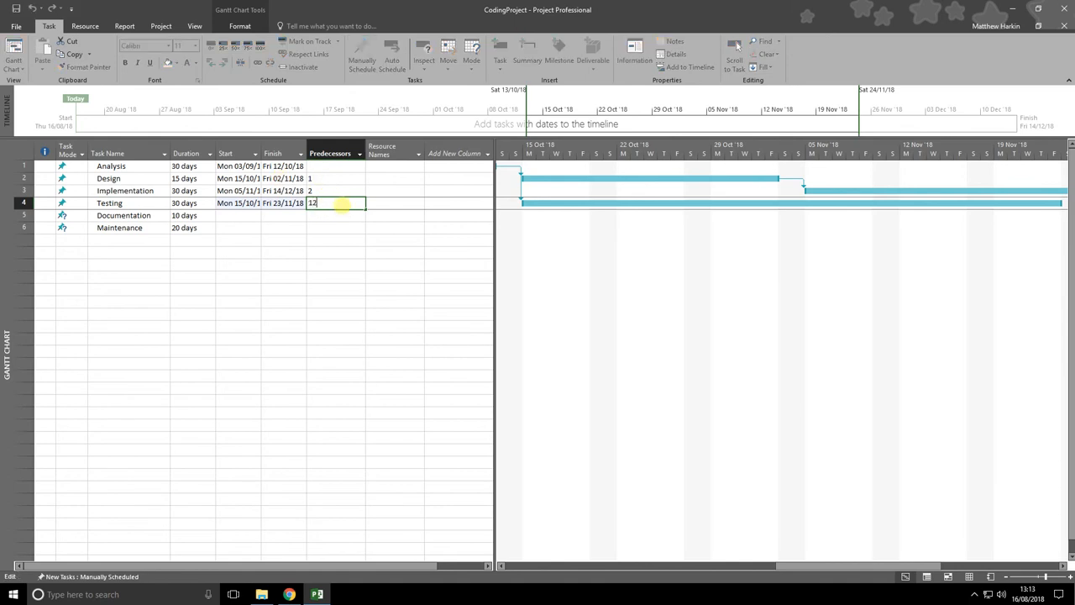
key(Return)
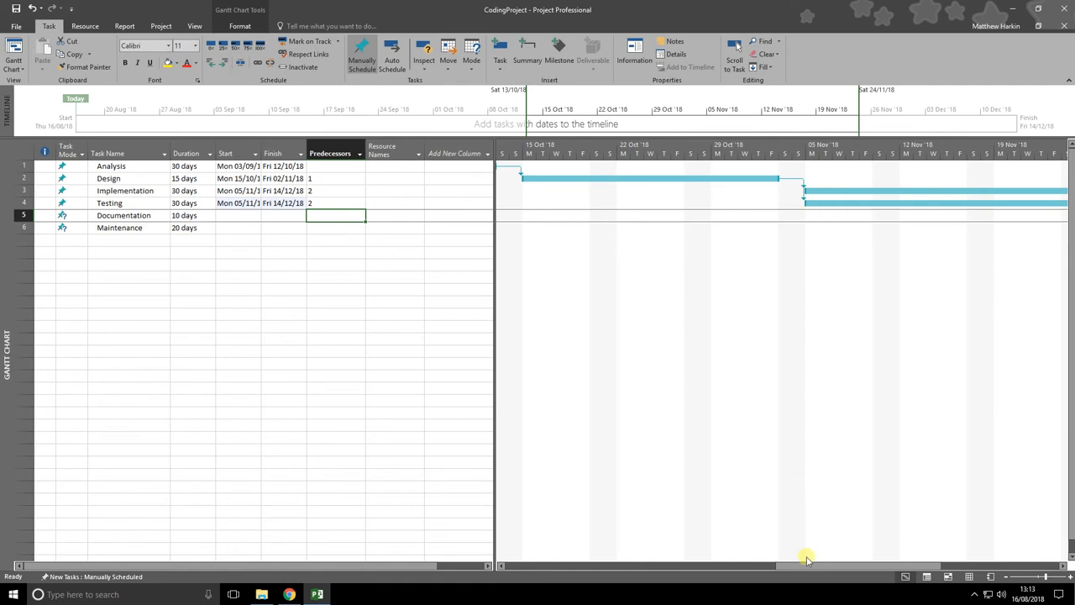
Set task 4 (Testing) as the predecessor of the Documentation task
drag(806, 565, 941, 557)
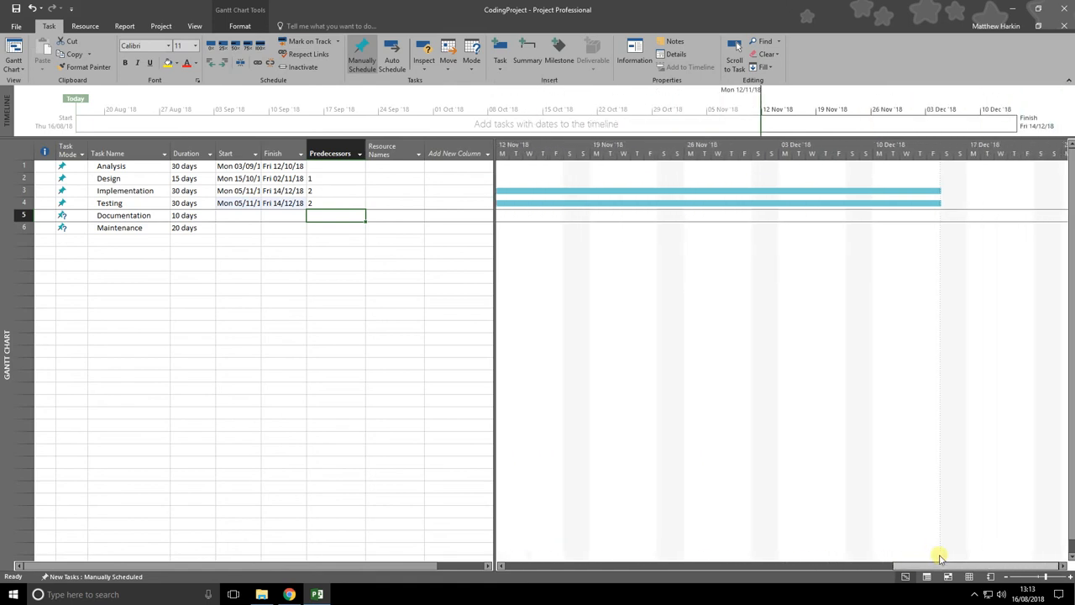
click(248, 216)
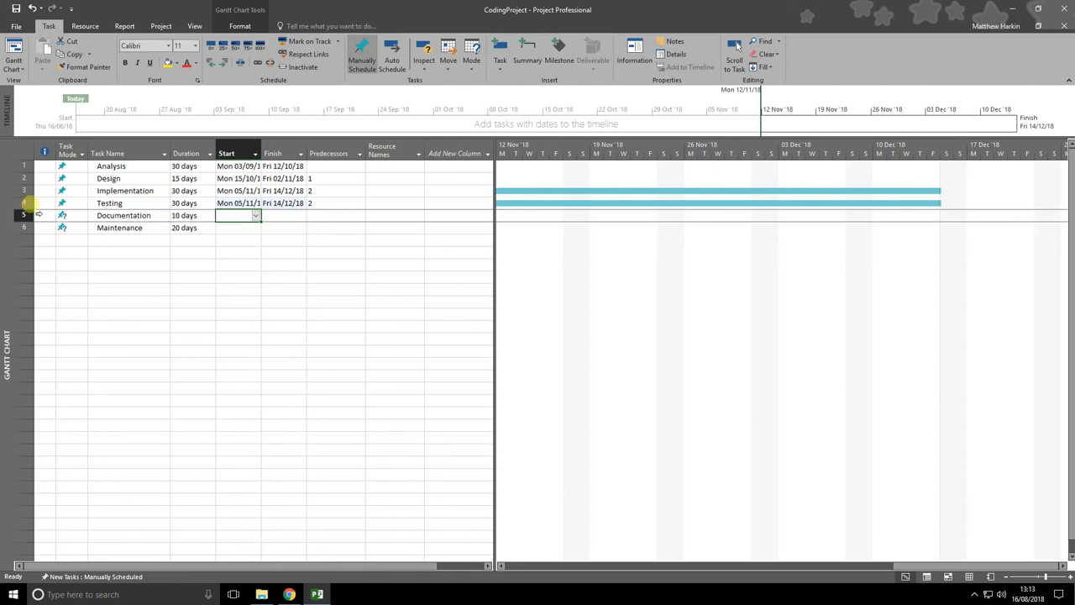
click(323, 216)
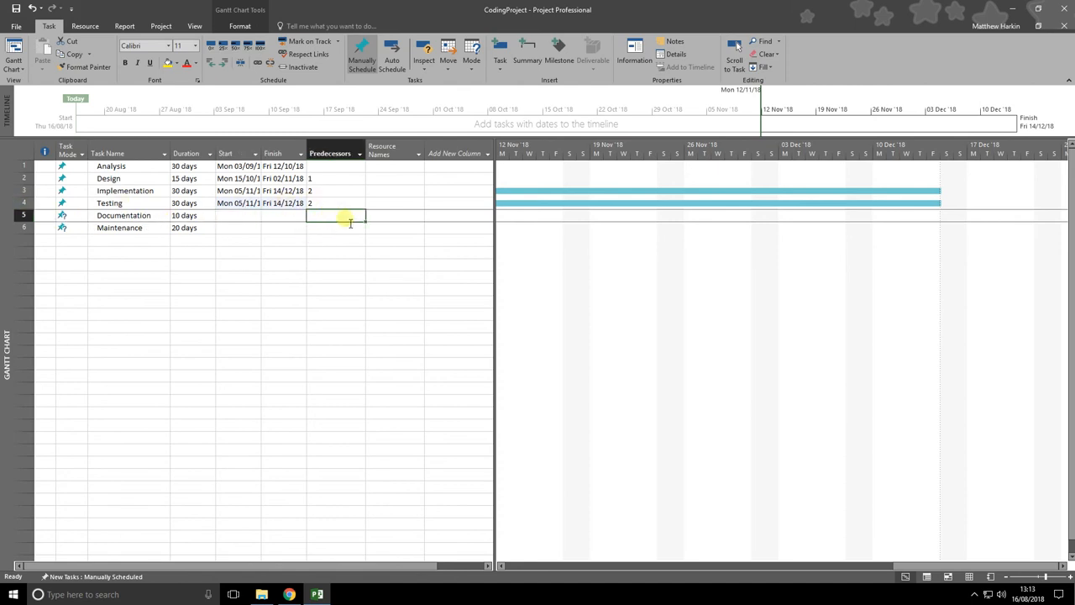
text(4)
key(Return)
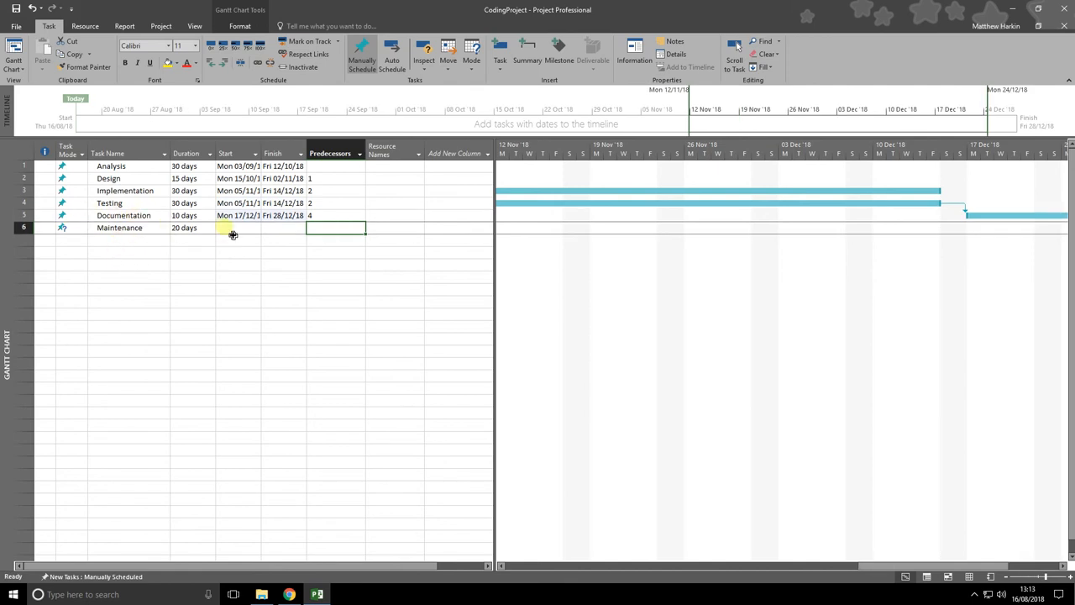
Set task 5 (Documentation) as the predecessor of the Maintenance task
text(5)
click(344, 237)
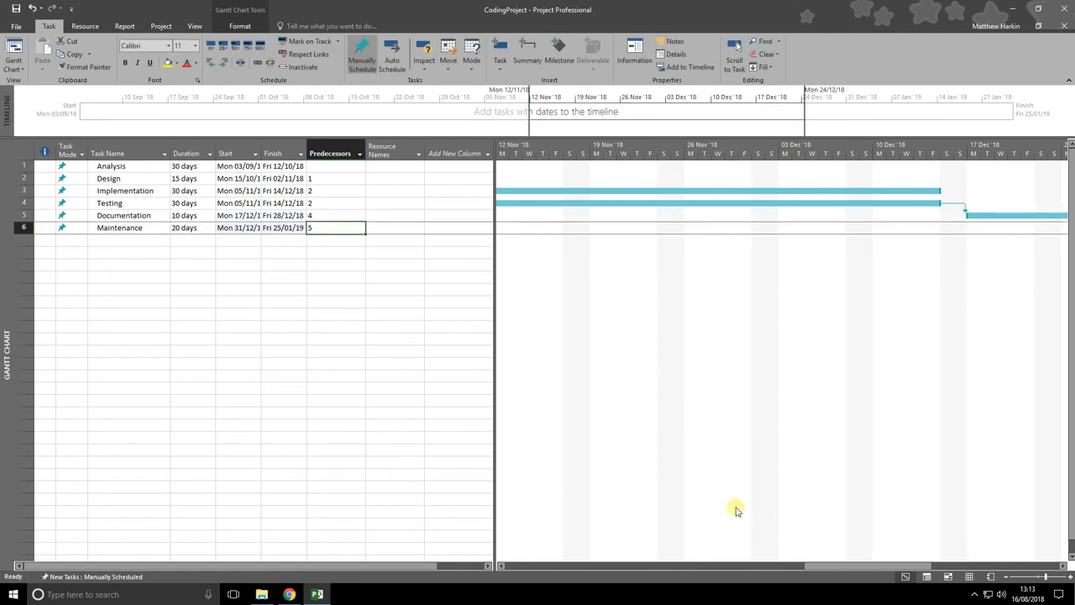
drag(815, 566, 643, 566)
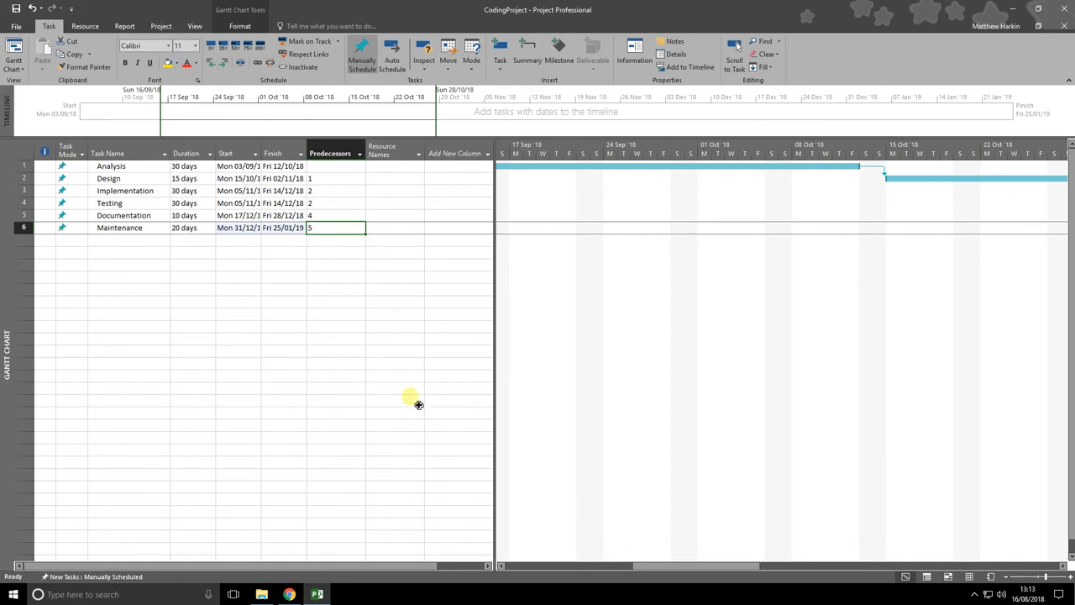